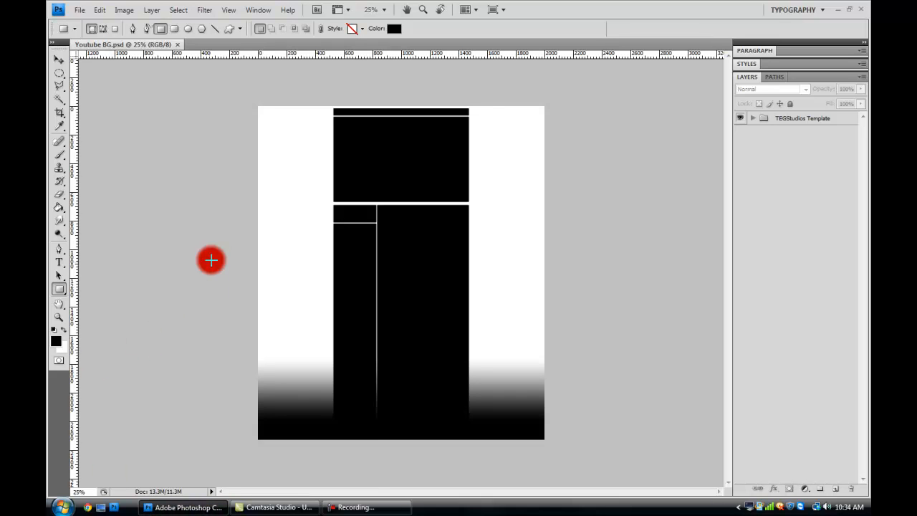
{"action": "left_click", "coordinate": [752, 123]}
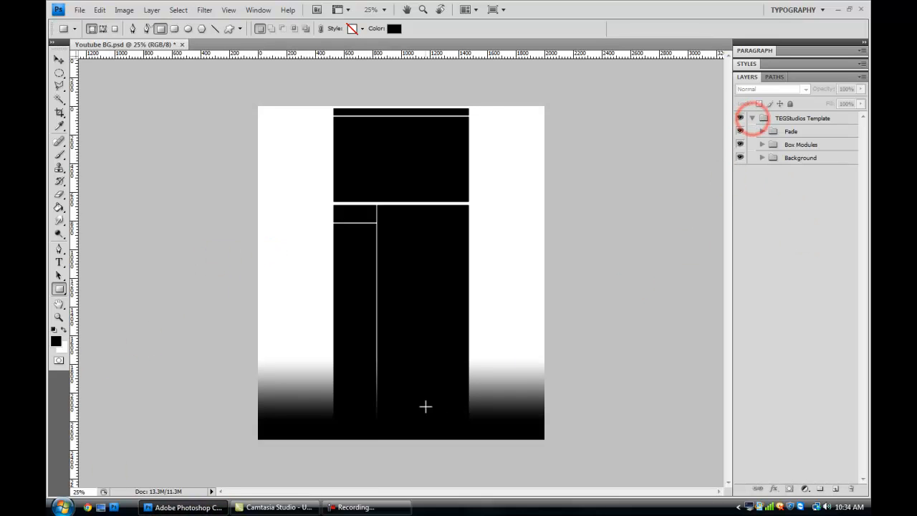
{"action": "left_click", "coordinate": [752, 121]}
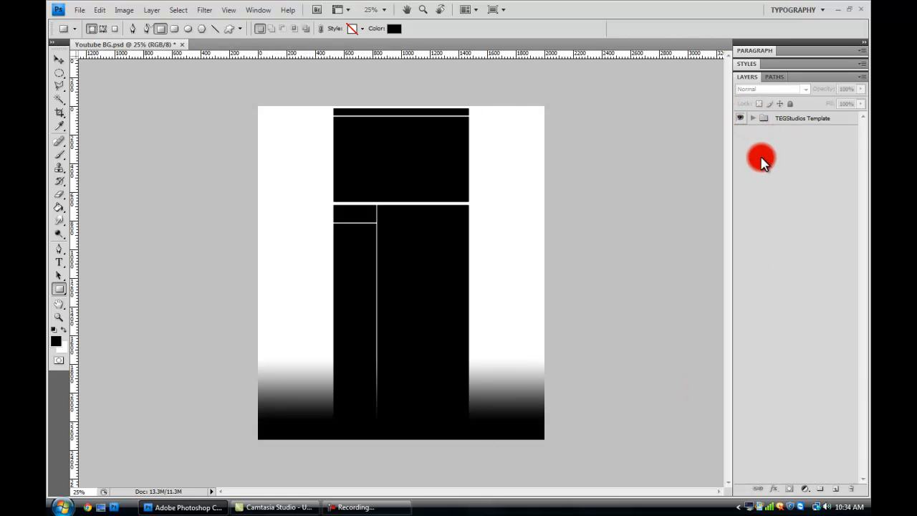
{"action": "left_click", "coordinate": [753, 119]}
{"action": "left_click", "coordinate": [753, 119]}
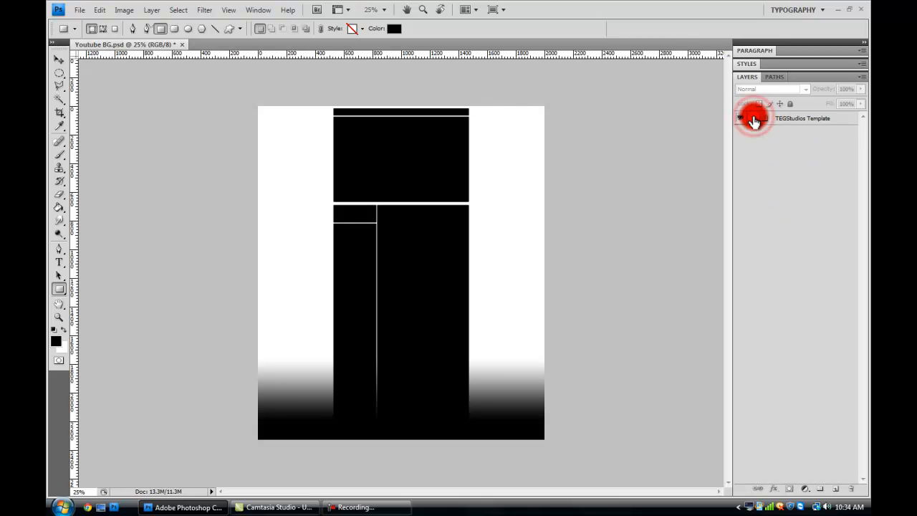
- Fill Layer 2 in the template's Background group with black using the Paint Bucket tool
{"action": "left_click", "coordinate": [753, 118]}
{"action": "left_click", "coordinate": [825, 159]}
{"action": "left_click", "coordinate": [761, 158]}
{"action": "left_click", "coordinate": [827, 185]}
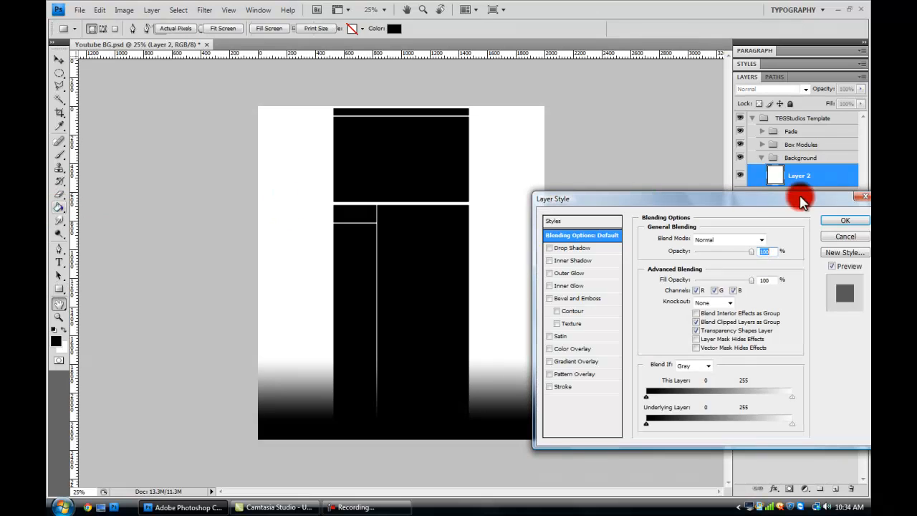
{"action": "left_click", "coordinate": [863, 196]}
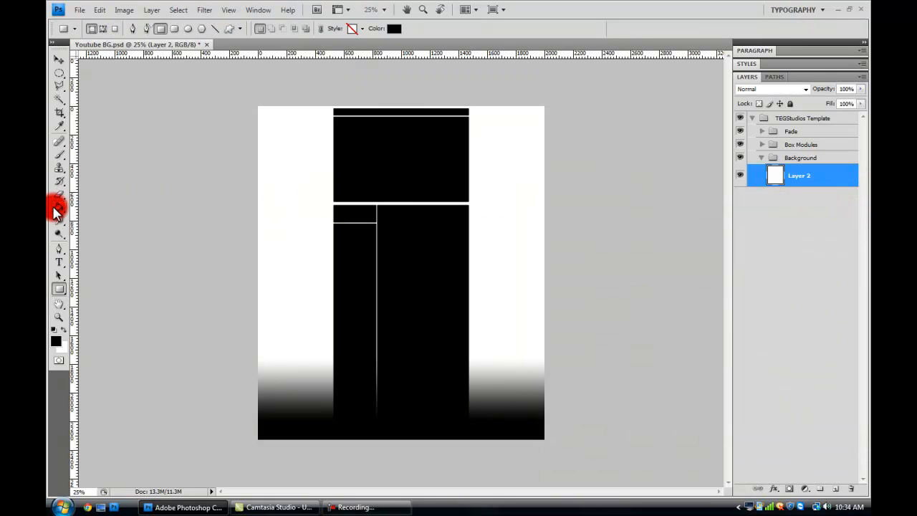
{"action": "left_click", "coordinate": [56, 208]}
{"action": "left_click_drag", "start_coordinate": [67, 214], "coordinate": [100, 198]}
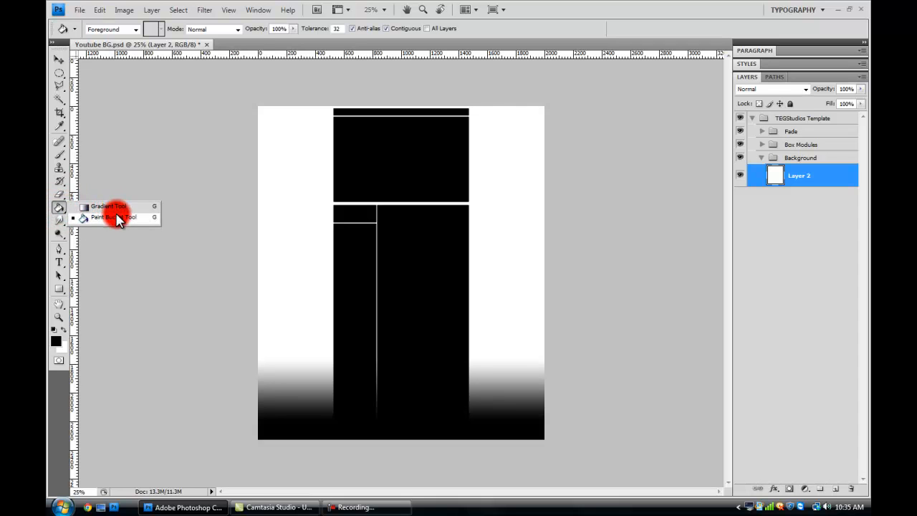
{"action": "left_click", "coordinate": [115, 207]}
{"action": "left_click_drag", "start_coordinate": [59, 211], "coordinate": [58, 207]}
{"action": "left_click", "coordinate": [115, 216]}
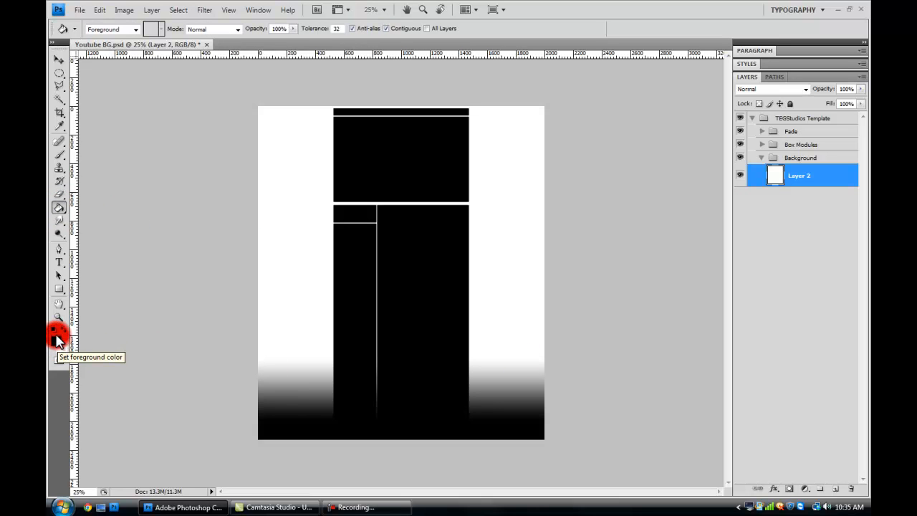
{"action": "left_click", "coordinate": [55, 329]}
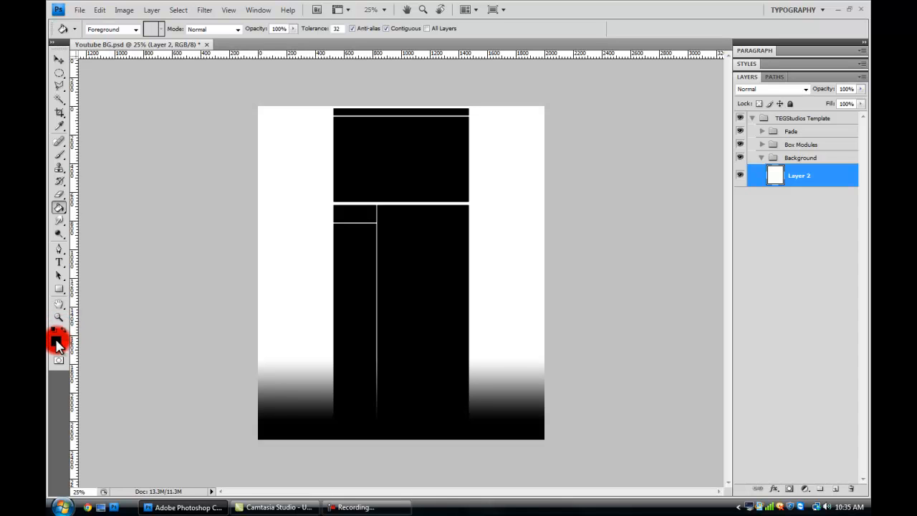
{"action": "left_click", "coordinate": [289, 260]}
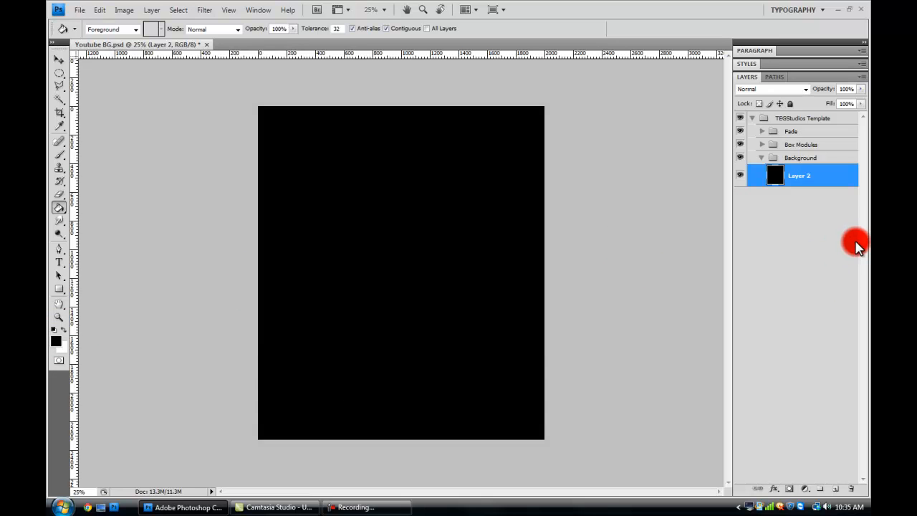
- Collapse the Background group and open the blending options of the Modile 1 layer in the Box Modules group
{"action": "left_click", "coordinate": [784, 232]}
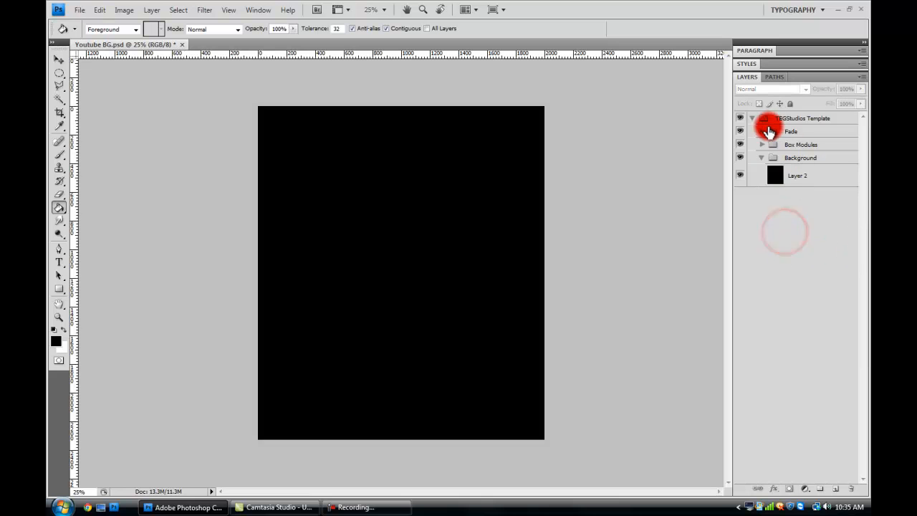
{"action": "left_click", "coordinate": [762, 158]}
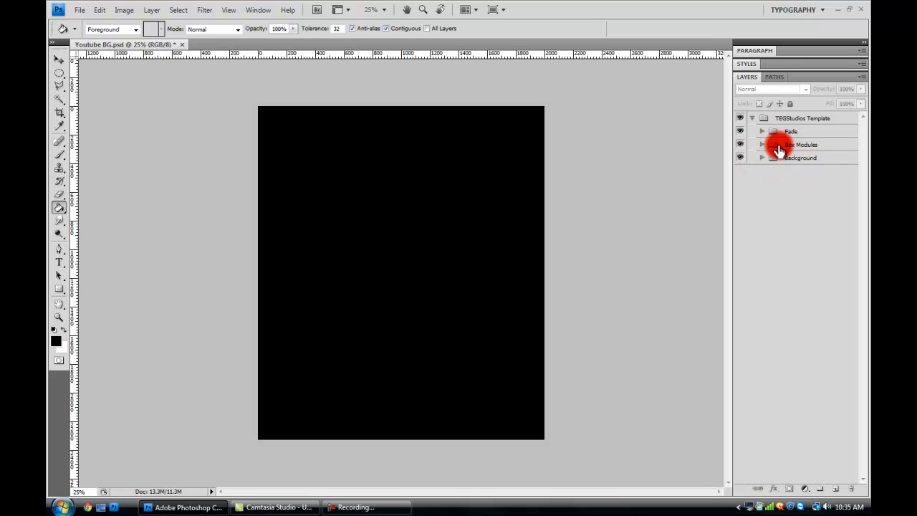
{"action": "left_click", "coordinate": [789, 149]}
{"action": "left_click", "coordinate": [762, 145]}
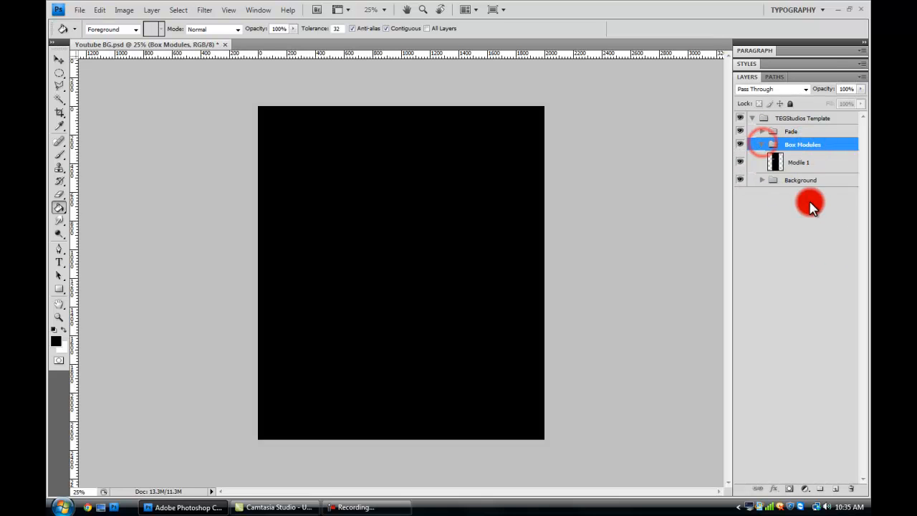
{"action": "left_click", "coordinate": [823, 167]}
{"action": "double_click", "coordinate": [824, 169]}
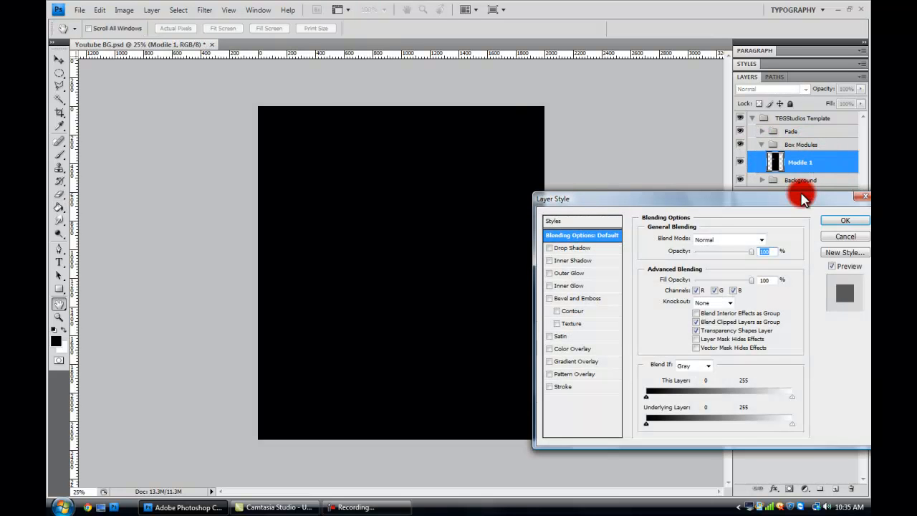
{"action": "left_click", "coordinate": [865, 200]}
{"action": "right_click", "coordinate": [823, 164]}
{"action": "left_click", "coordinate": [750, 179]}
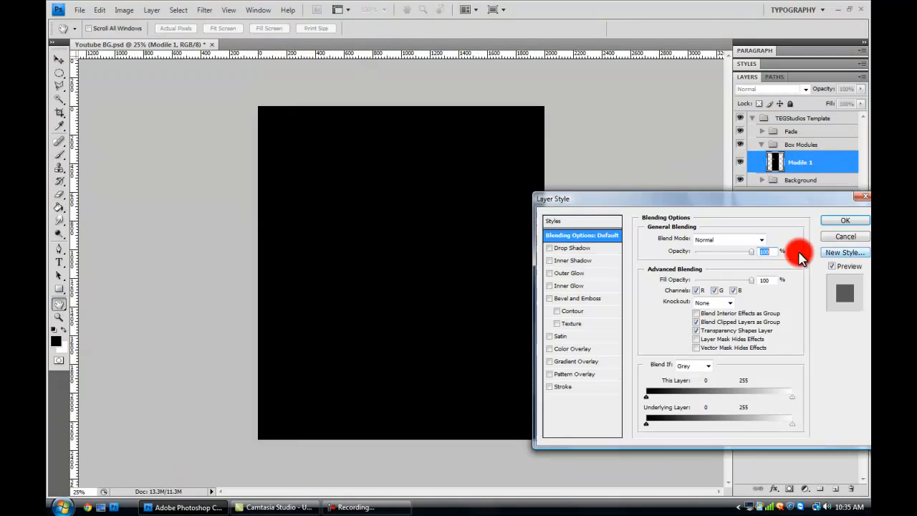
{"action": "left_click_drag", "start_coordinate": [669, 203], "coordinate": [685, 173]}
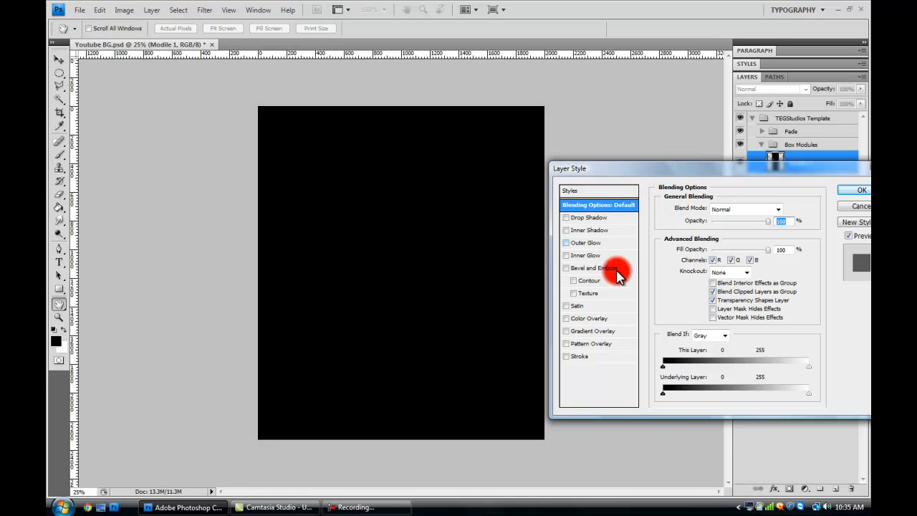
- Add a white (ffffff) outside stroke of 2 px to the Modile 1 layer
{"action": "left_click", "coordinate": [582, 355]}
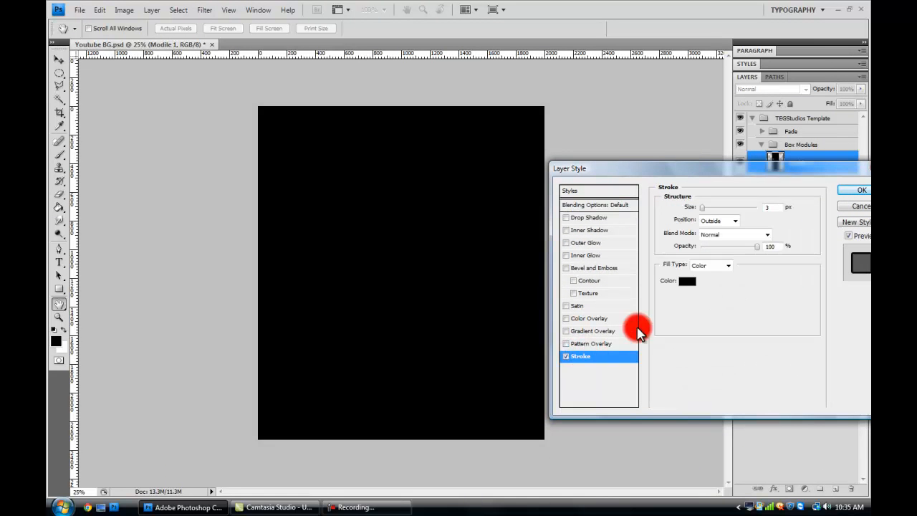
{"action": "left_click", "coordinate": [687, 283]}
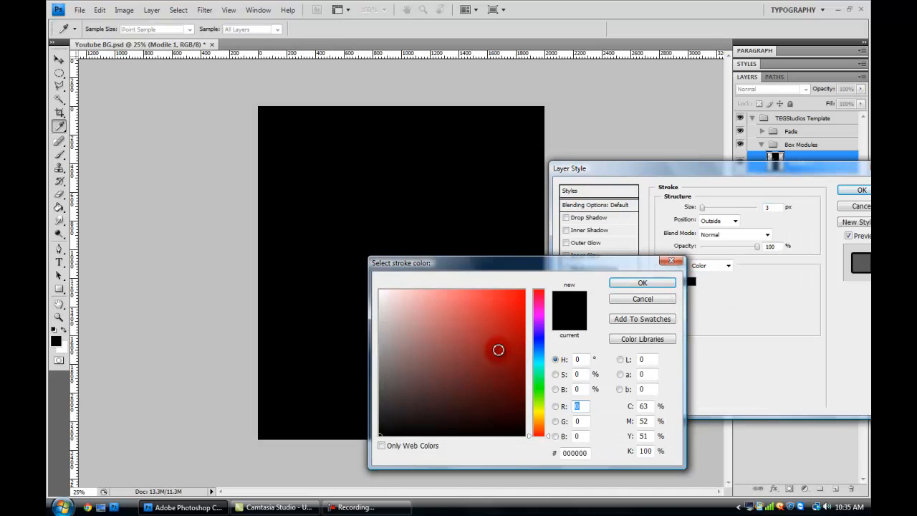
{"action": "left_click", "coordinate": [673, 266]}
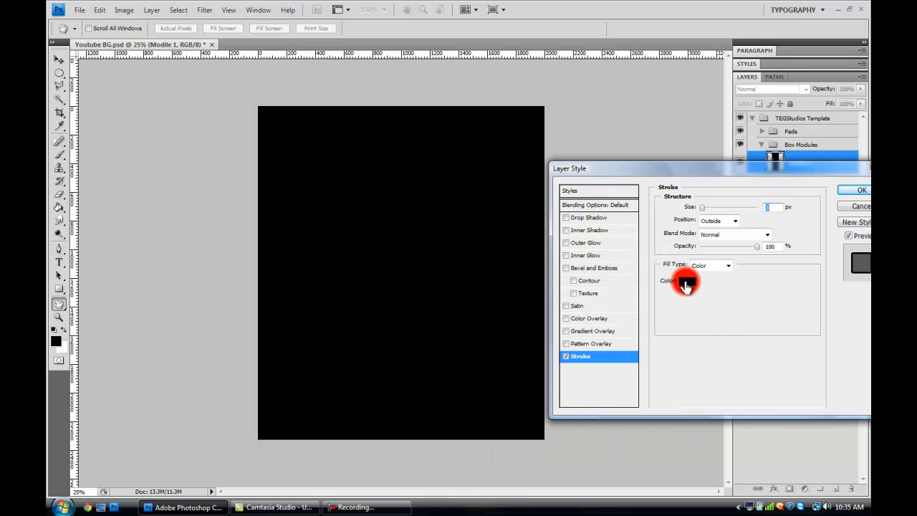
{"action": "left_click", "coordinate": [681, 285]}
{"action": "left_click_drag", "start_coordinate": [389, 317], "coordinate": [317, 282]}
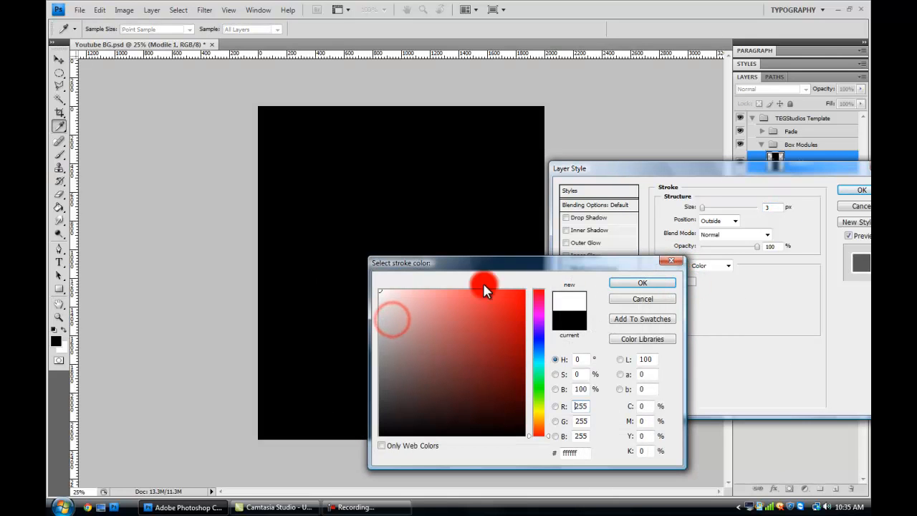
{"action": "left_click", "coordinate": [654, 286]}
{"action": "left_click", "coordinate": [695, 219]}
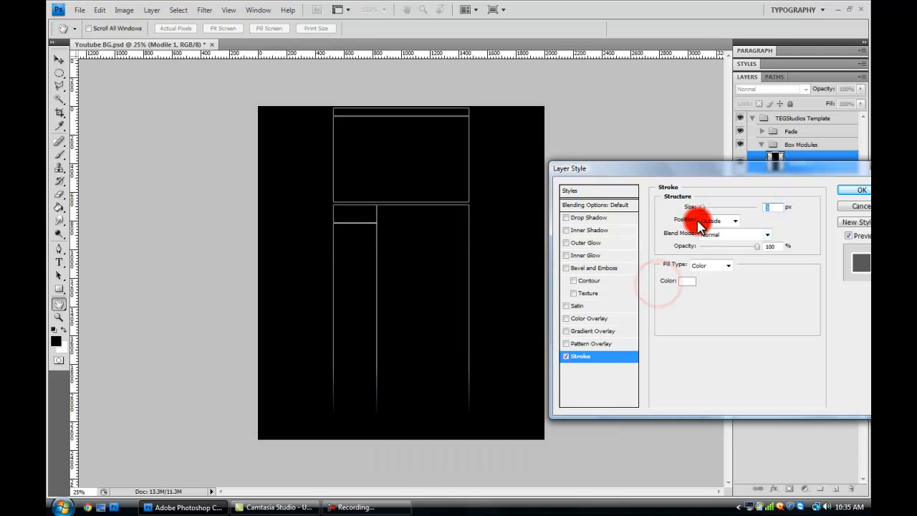
{"action": "mouse_move", "coordinate": [700, 208]}
{"action": "left_mouse_down"}
{"action": "mouse_move", "coordinate": [805, 209]}
{"action": "mouse_move", "coordinate": [681, 208]}
{"action": "mouse_move", "coordinate": [691, 219]}
{"action": "left_mouse_up"}
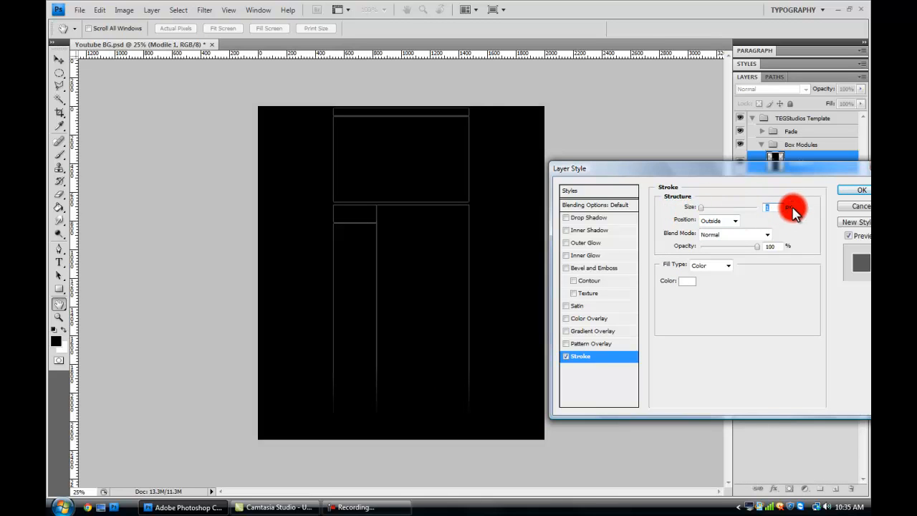
{"action": "type", "text": "2"}
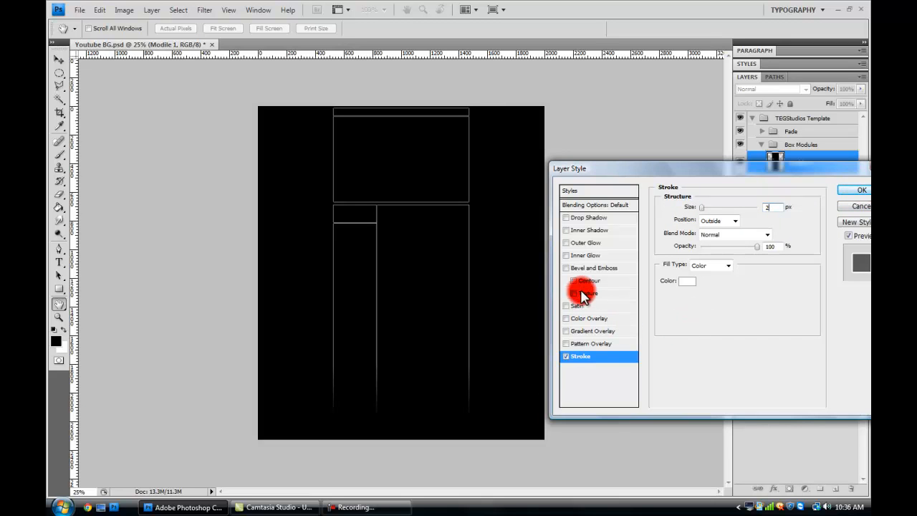
- Add an Inner Bevel effect to the Modile 1 layer with the Chisel Hard technique
{"action": "left_click", "coordinate": [592, 267]}
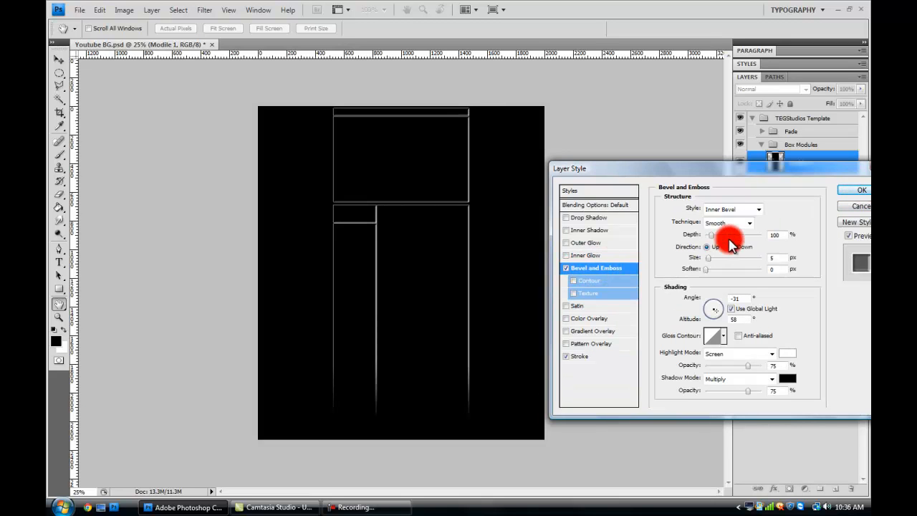
{"action": "left_click", "coordinate": [750, 225]}
{"action": "left_click", "coordinate": [724, 243]}
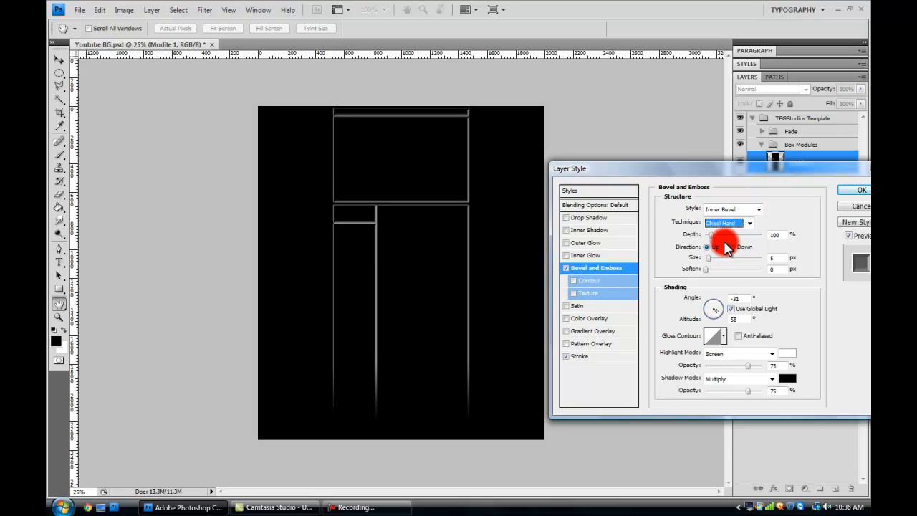
- Add an outer glow to the Modile 1 layer and set its color to bright red
{"action": "left_click", "coordinate": [582, 243]}
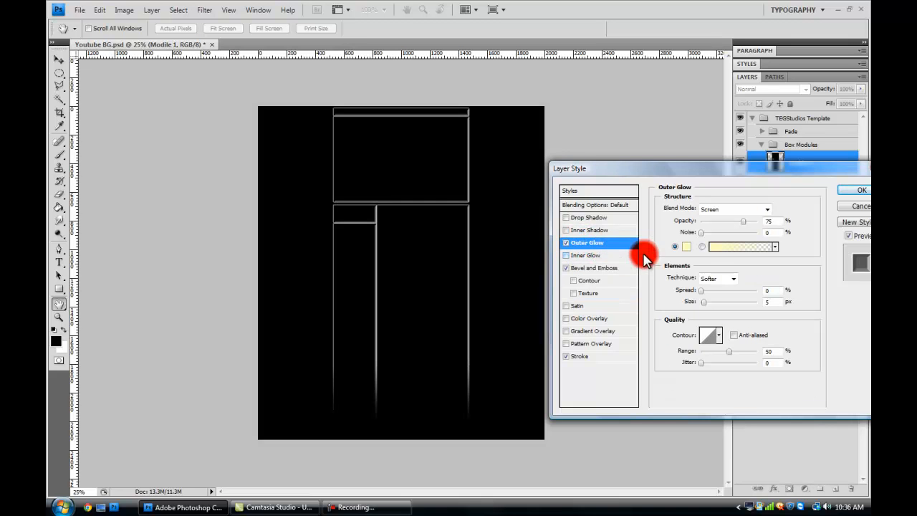
{"action": "left_click", "coordinate": [690, 246]}
{"action": "left_click", "coordinate": [651, 285]}
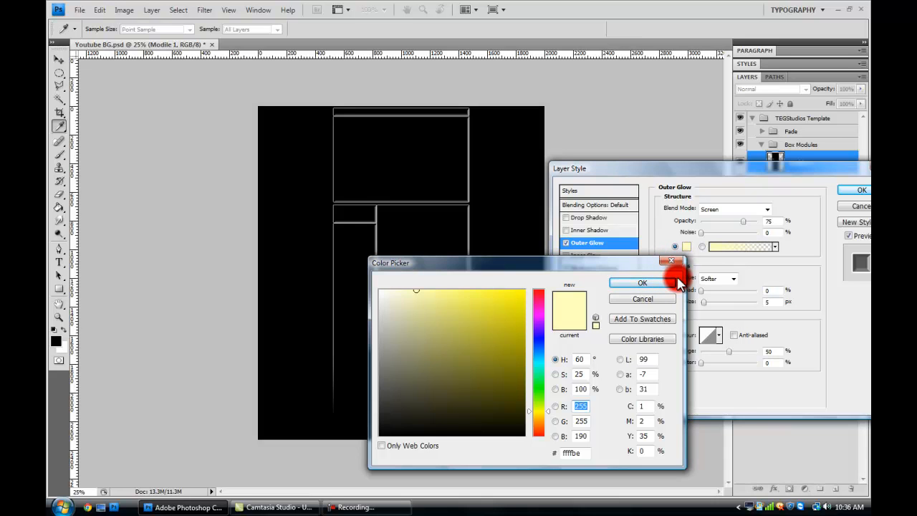
{"action": "left_click", "coordinate": [671, 261]}
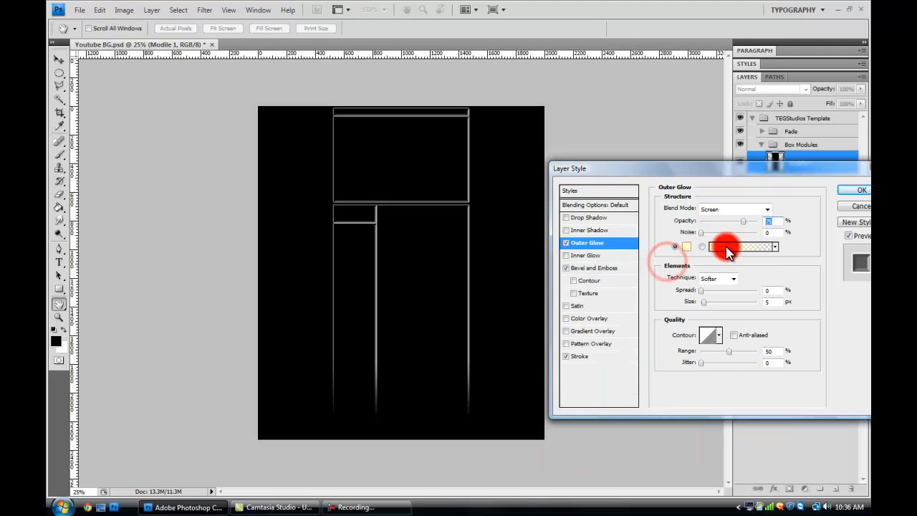
{"action": "left_click", "coordinate": [688, 247]}
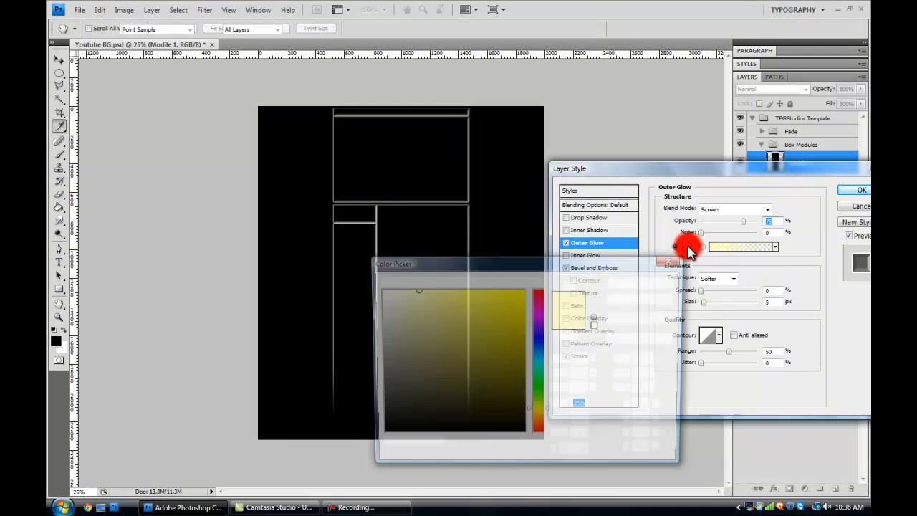
{"action": "left_click_drag", "start_coordinate": [541, 331], "coordinate": [552, 277]}
{"action": "left_click", "coordinate": [487, 313]}
{"action": "left_click", "coordinate": [535, 303]}
{"action": "left_click", "coordinate": [638, 286]}
- Set the outer glow's spread to 4% and size to 24 px, and apply the layer style
{"action": "left_click", "coordinate": [703, 291]}
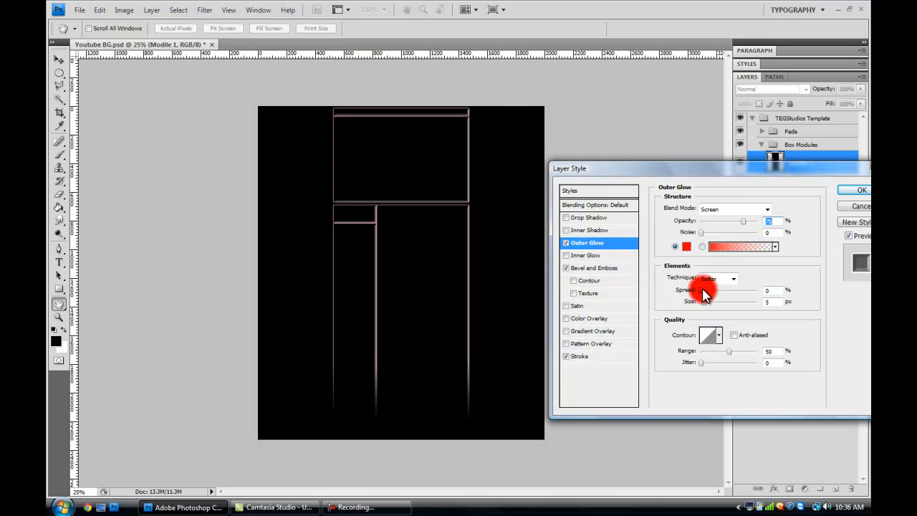
{"action": "left_click_drag", "start_coordinate": [703, 301], "coordinate": [713, 309]}
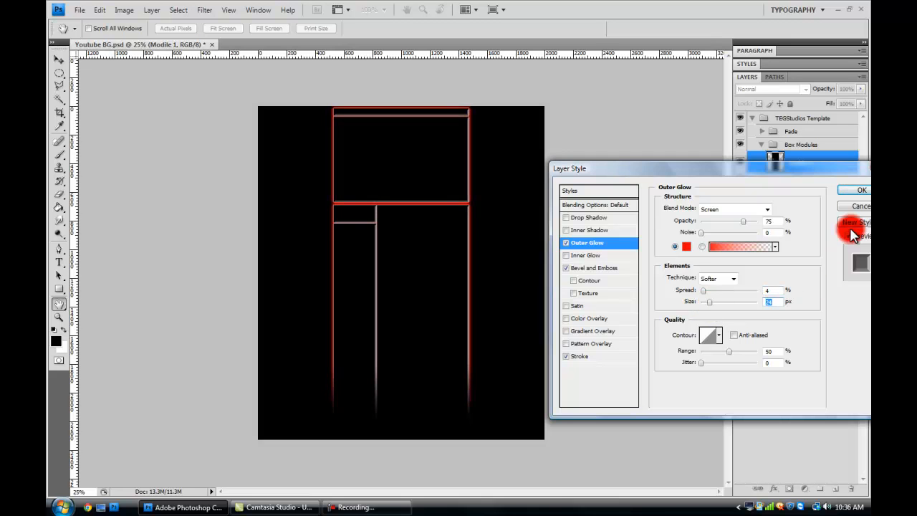
{"action": "left_click", "coordinate": [855, 191]}
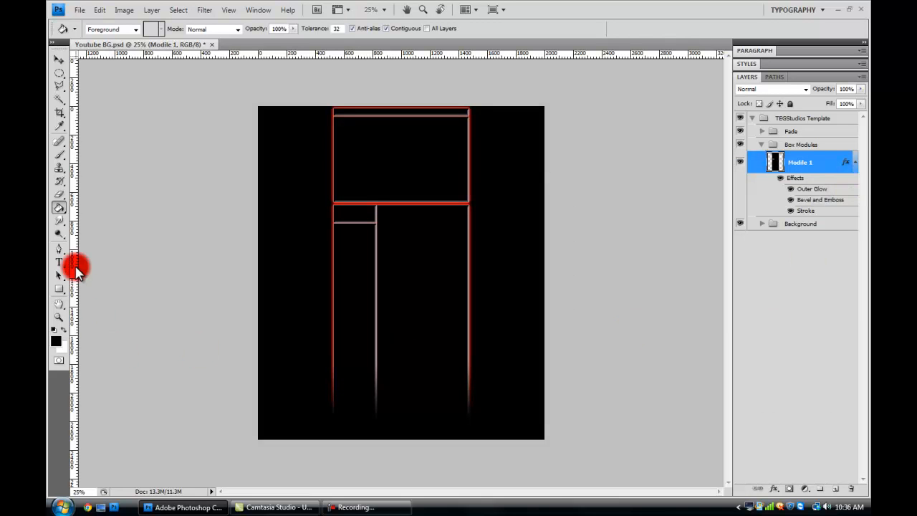
- Collapse the Box Modules group and create a new empty layer above Layer 2 in the Background group
{"action": "left_click", "coordinate": [761, 145]}
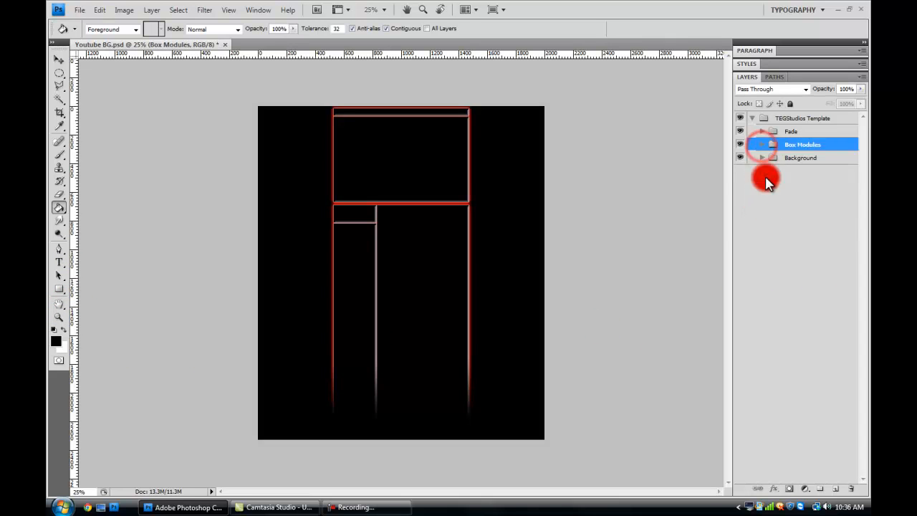
{"action": "left_click", "coordinate": [762, 159]}
{"action": "left_click", "coordinate": [824, 158]}
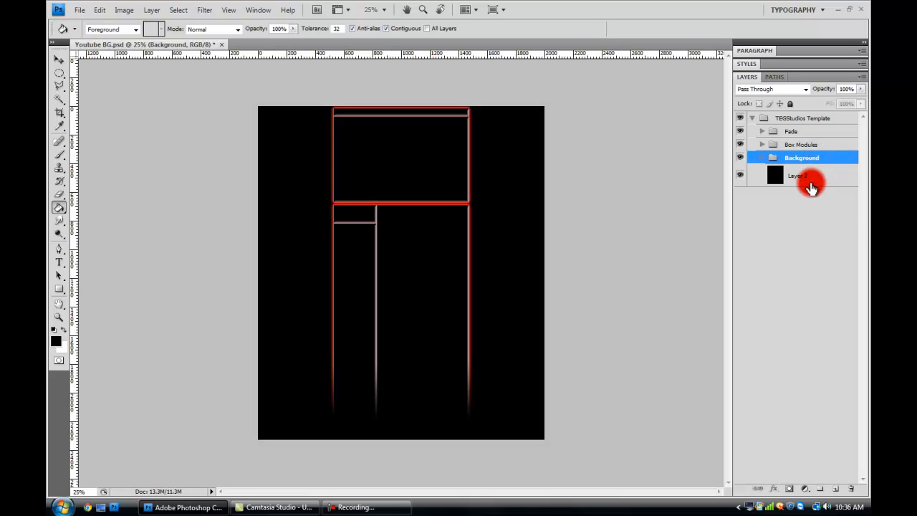
{"action": "left_click", "coordinate": [810, 183]}
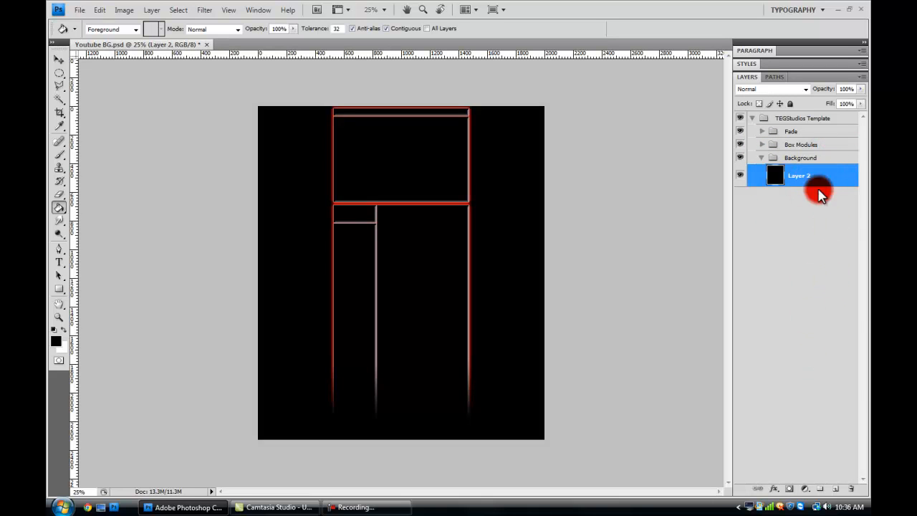
{"action": "left_click", "coordinate": [835, 488]}
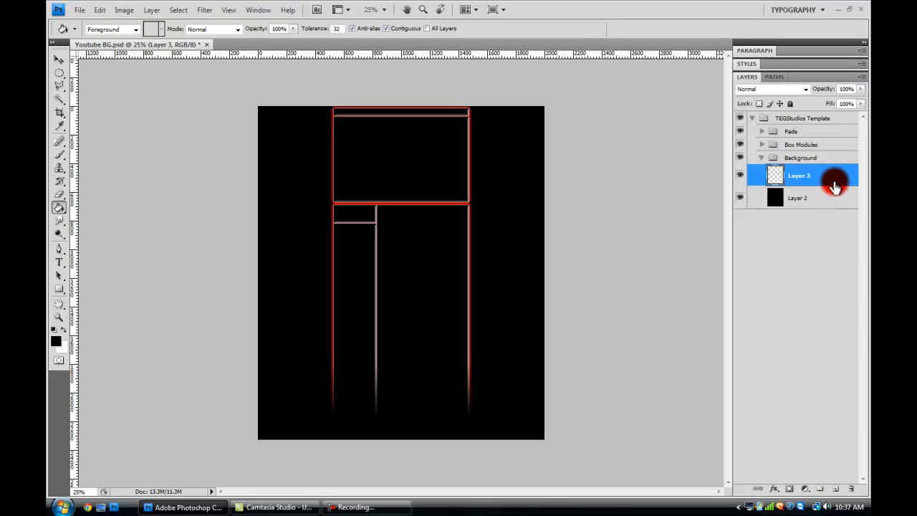
- Activate the Brush tool and load the Basic Brushes set, replacing the current brushes without saving their changes
{"action": "left_click", "coordinate": [59, 154]}
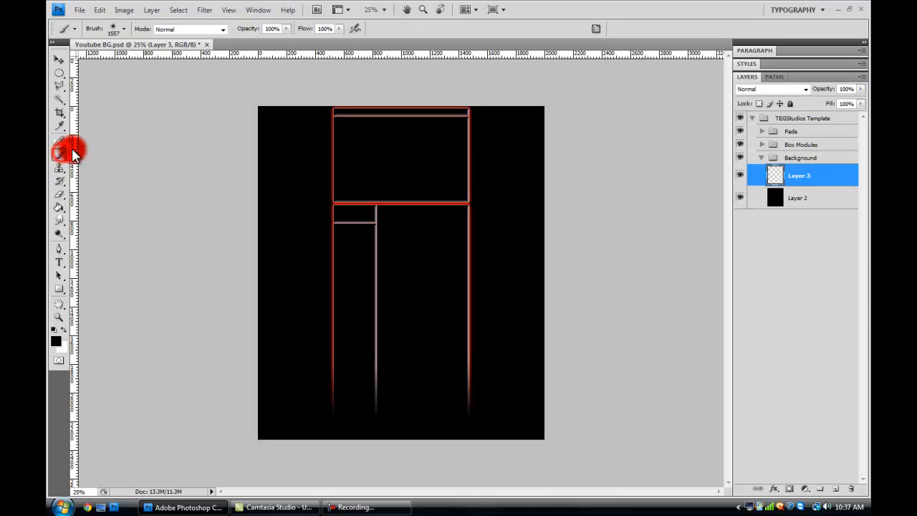
{"action": "left_click", "coordinate": [124, 30]}
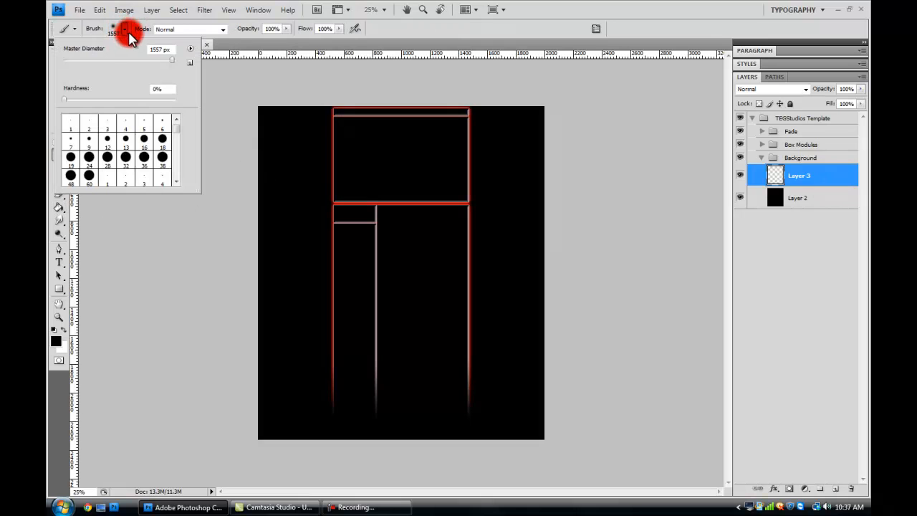
{"action": "left_click", "coordinate": [126, 157]}
{"action": "mouse_move", "coordinate": [179, 129]}
{"action": "left_mouse_down"}
{"action": "mouse_move", "coordinate": [180, 159]}
{"action": "mouse_move", "coordinate": [182, 112]}
{"action": "left_mouse_up"}
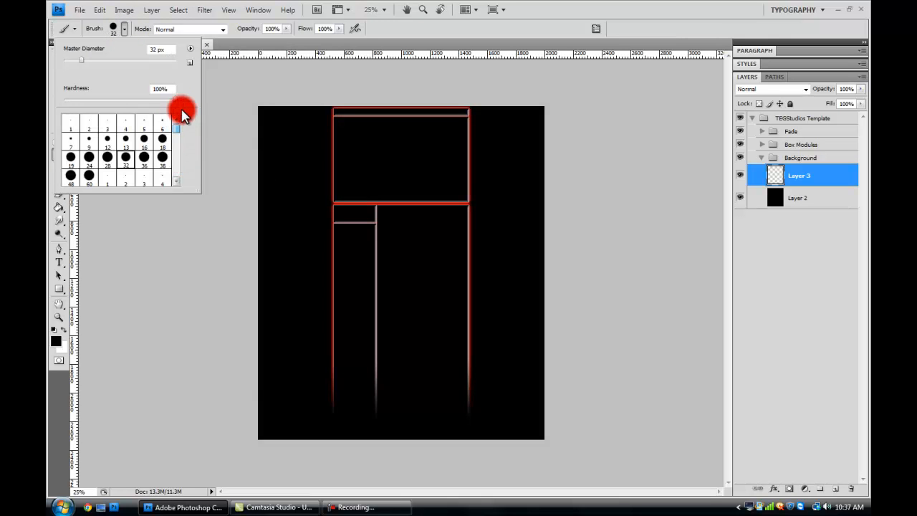
{"action": "left_click", "coordinate": [191, 49]}
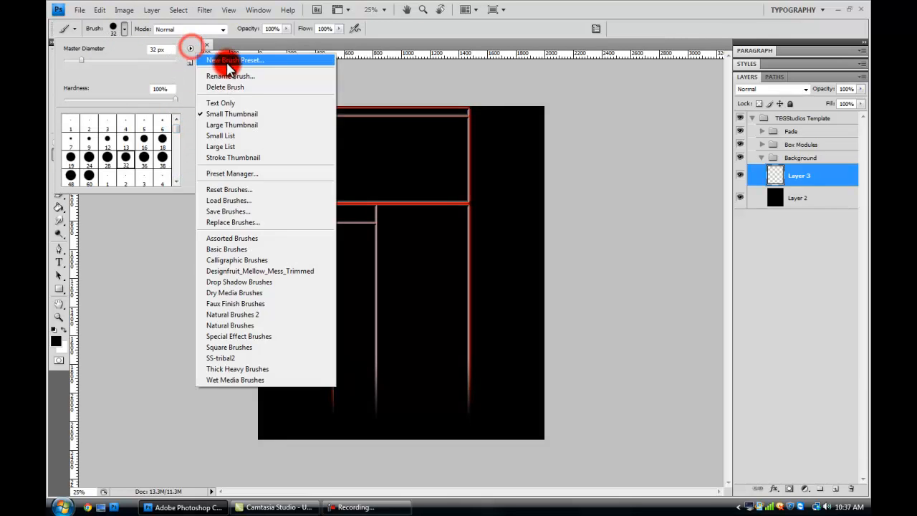
{"action": "left_click", "coordinate": [244, 249]}
{"action": "left_click", "coordinate": [410, 197]}
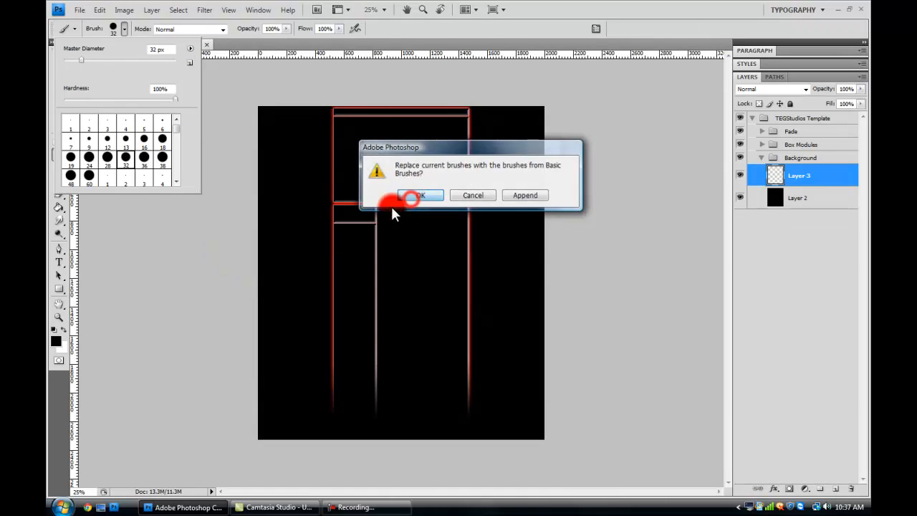
{"action": "left_click", "coordinate": [465, 197]}
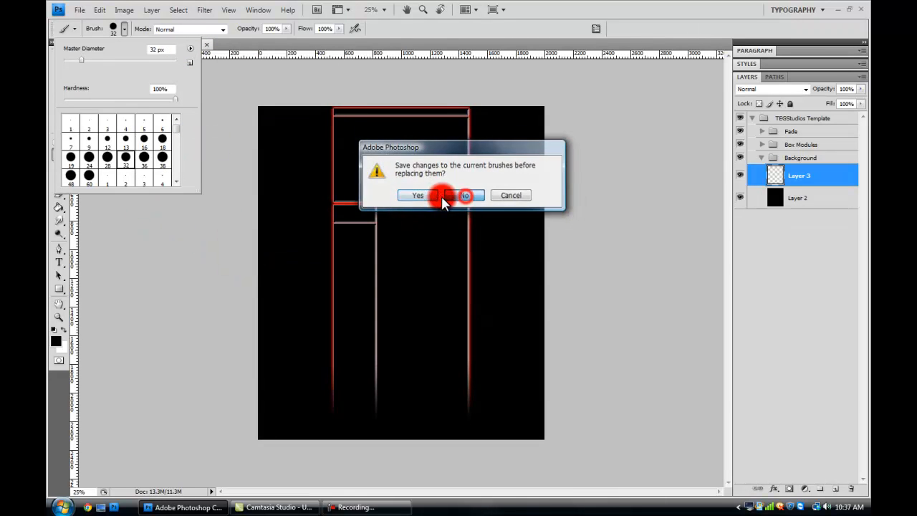
- Choose a soft round brush with 0% hardness and set its master diameter to 1557 px
{"action": "mouse_move", "coordinate": [175, 138]}
{"action": "left_mouse_down"}
{"action": "mouse_move", "coordinate": [173, 169]}
{"action": "mouse_move", "coordinate": [172, 127]}
{"action": "mouse_move", "coordinate": [176, 144]}
{"action": "mouse_move", "coordinate": [159, 153]}
{"action": "mouse_move", "coordinate": [176, 124]}
{"action": "mouse_move", "coordinate": [150, 97]}
{"action": "mouse_move", "coordinate": [8, 101]}
{"action": "left_mouse_up"}
{"action": "left_click", "coordinate": [162, 155]}
{"action": "left_click", "coordinate": [141, 161]}
{"action": "left_click", "coordinate": [108, 142]}
{"action": "left_click", "coordinate": [144, 140]}
{"action": "left_click_drag", "start_coordinate": [72, 63], "coordinate": [157, 62]}
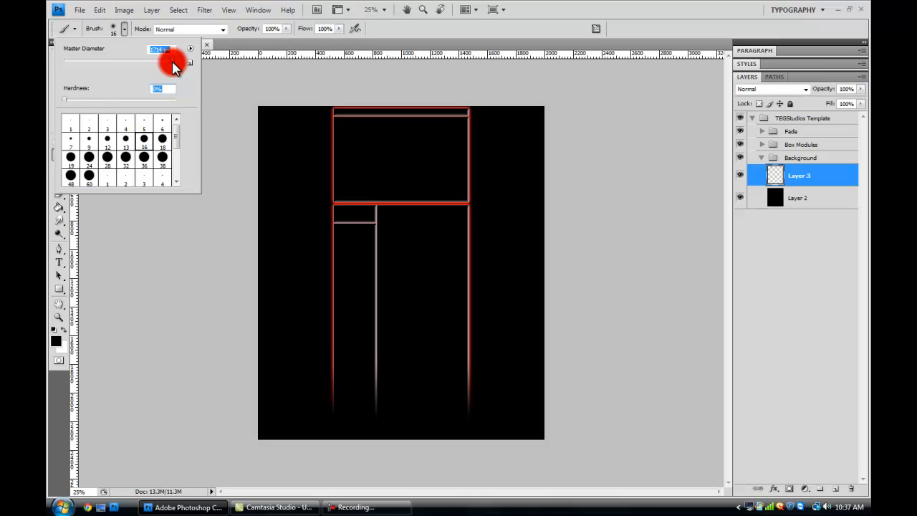
{"action": "left_click_drag", "start_coordinate": [172, 62], "coordinate": [173, 63]}
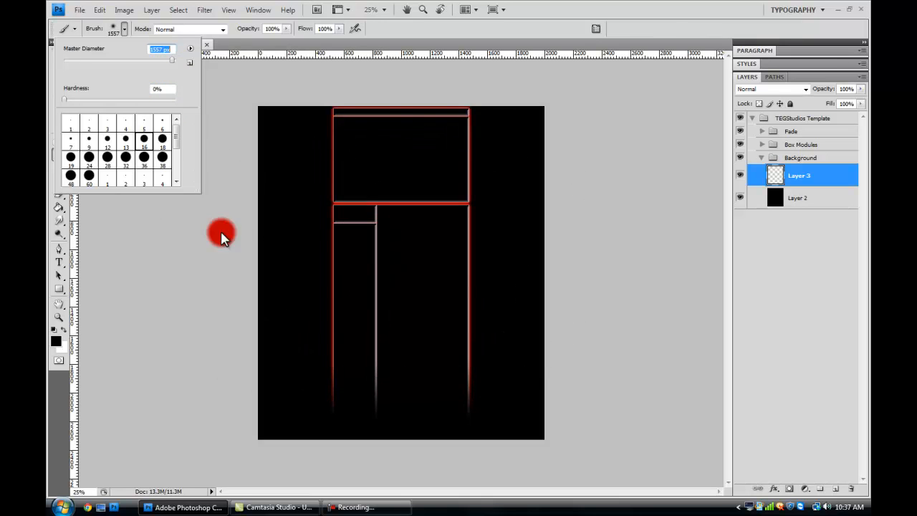
{"action": "left_click", "coordinate": [123, 28]}
- Set the foreground color to bright red (ff0000) for the brush
{"action": "left_click", "coordinate": [54, 340]}
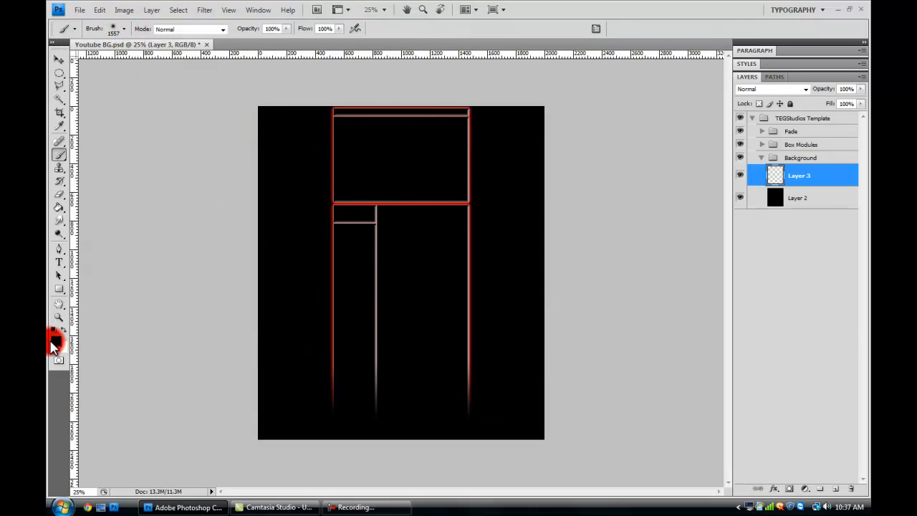
{"action": "mouse_move", "coordinate": [497, 348]}
{"action": "left_mouse_down"}
{"action": "mouse_move", "coordinate": [536, 303]}
{"action": "mouse_move", "coordinate": [538, 374]}
{"action": "mouse_move", "coordinate": [542, 342]}
{"action": "left_mouse_up"}
{"action": "left_click_drag", "start_coordinate": [541, 304], "coordinate": [595, 293]}
{"action": "left_click", "coordinate": [643, 283]}
{"action": "key", "text": "b"}
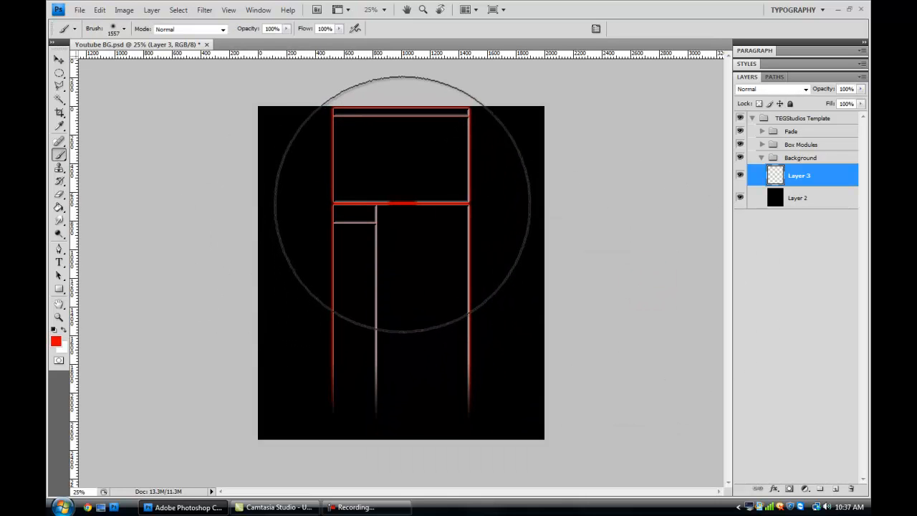
- Try single red brush dabs on Layer 3, one low and one high along the center, undoing each
{"action": "left_click", "coordinate": [403, 340]}
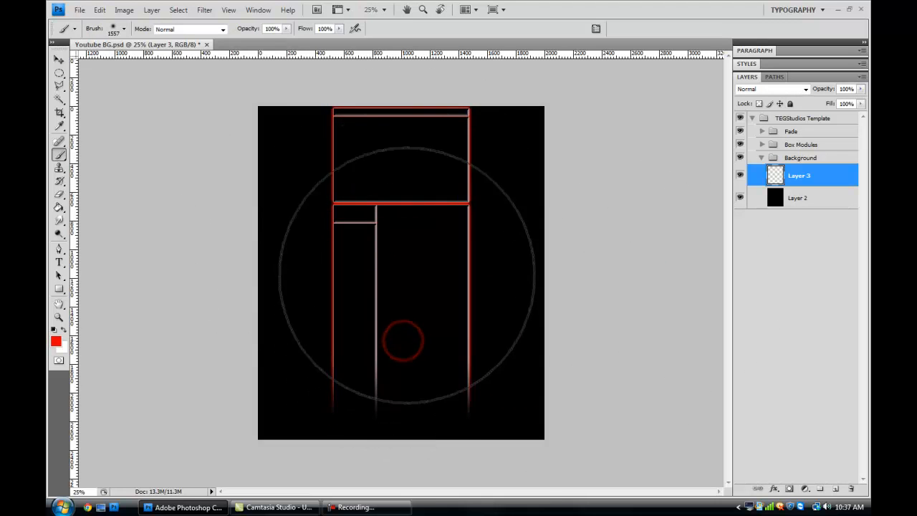
{"action": "left_click", "coordinate": [711, 219]}
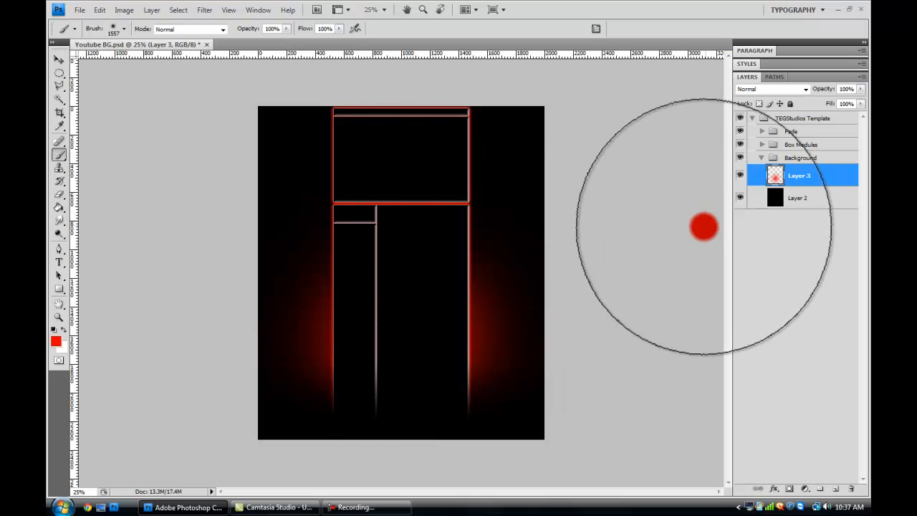
{"action": "key", "text": "ctrl+z"}
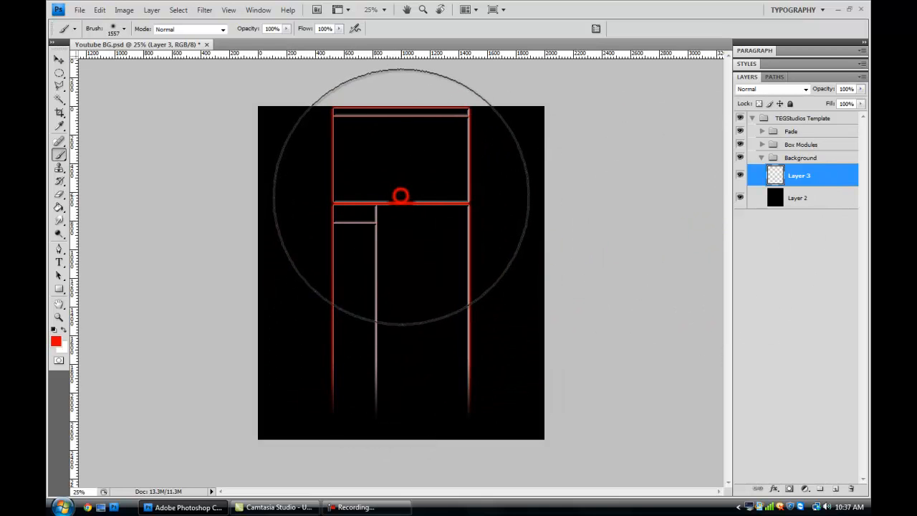
{"action": "left_click", "coordinate": [401, 196]}
{"action": "left_click", "coordinate": [757, 282]}
{"action": "left_click", "coordinate": [552, 307]}
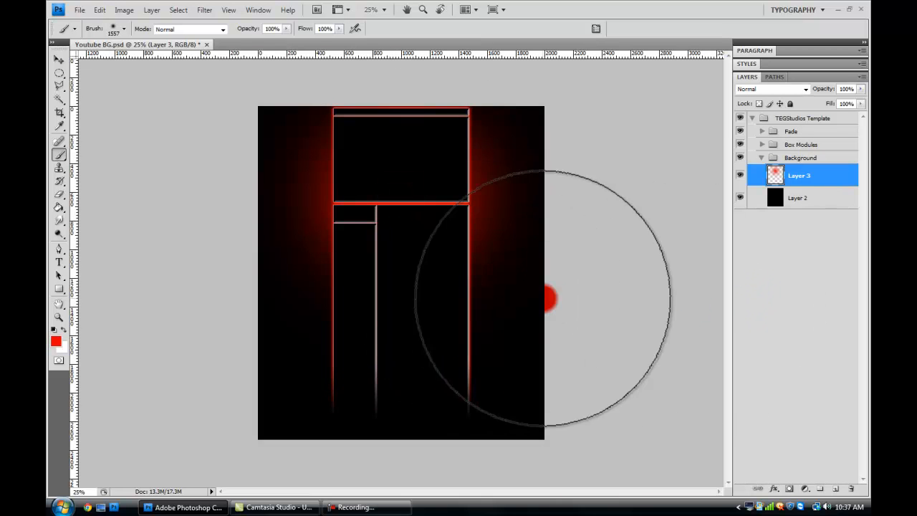
{"action": "key", "text": "ctrl+z"}
- Enlarge the brush to 1714 px and paint one red glow dab on Layer 3, centered where the upper and lower boxes meet
{"action": "left_click", "coordinate": [124, 29]}
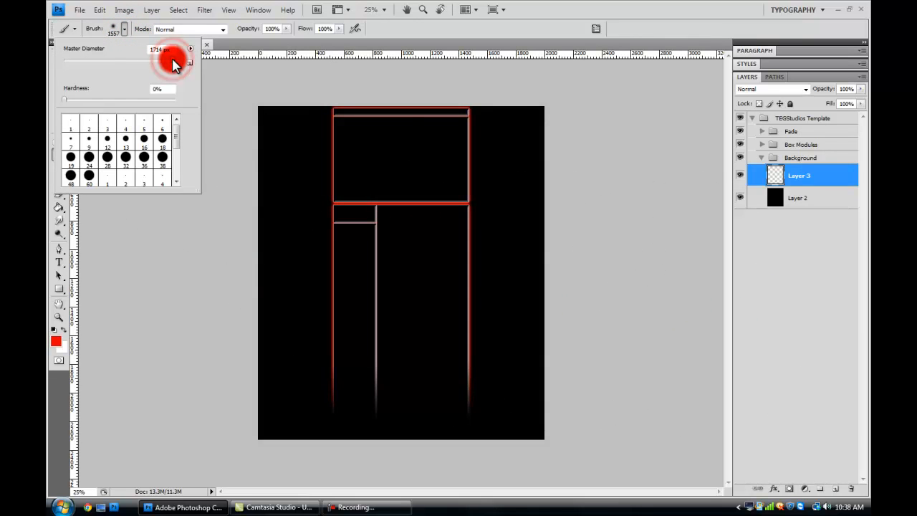
{"action": "left_click", "coordinate": [124, 29]}
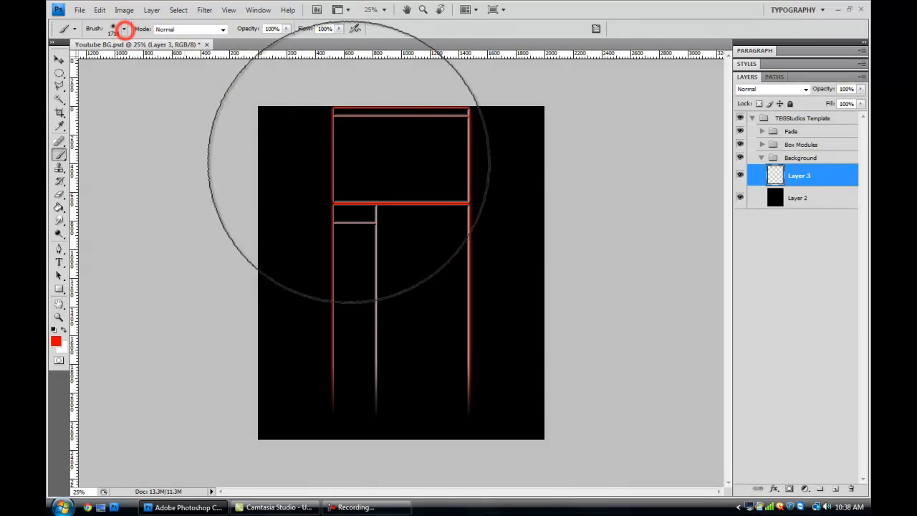
{"action": "left_click", "coordinate": [400, 206]}
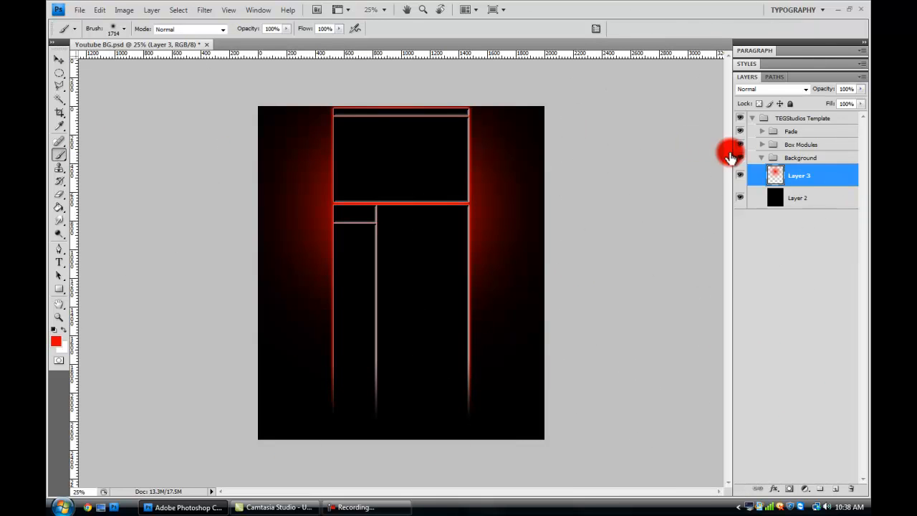
- Collapse the Background group and the parent TEGStudios Template group, leaving the template group selected
{"action": "left_click", "coordinate": [762, 159]}
{"action": "left_click", "coordinate": [790, 253]}
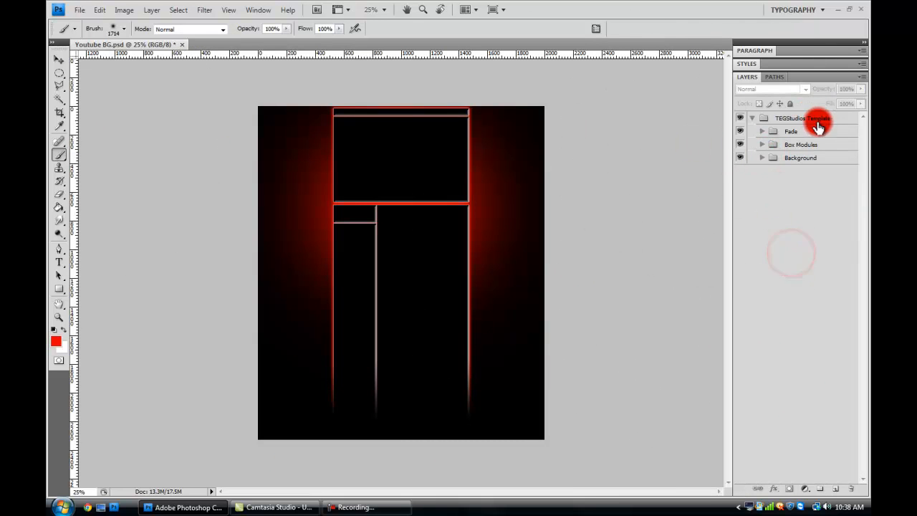
{"action": "left_click", "coordinate": [838, 122]}
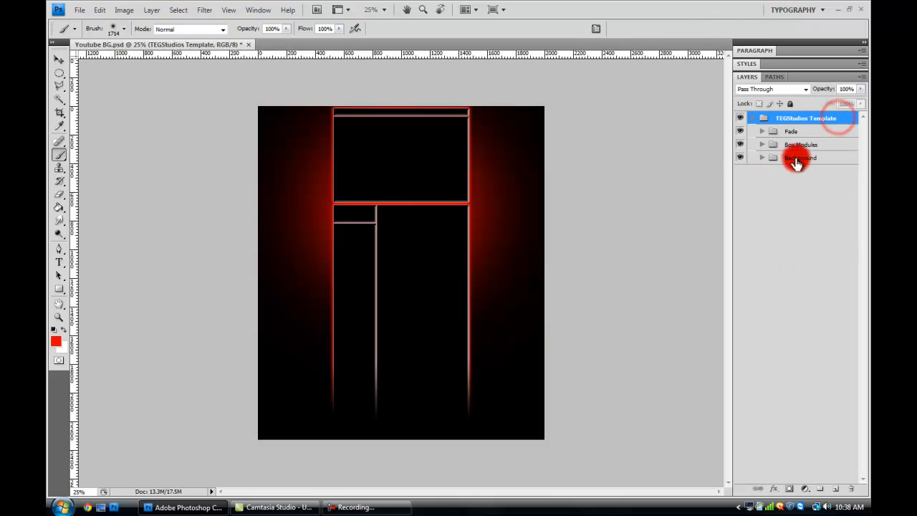
{"action": "left_click", "coordinate": [756, 119]}
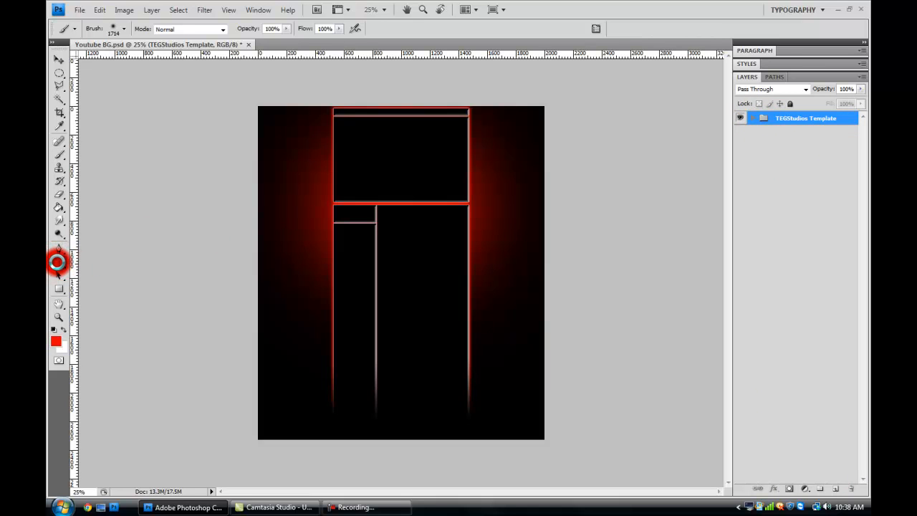
- Create a wide text box on a new type layer, spanning the box modules and both red glow areas
{"action": "left_click", "coordinate": [59, 262]}
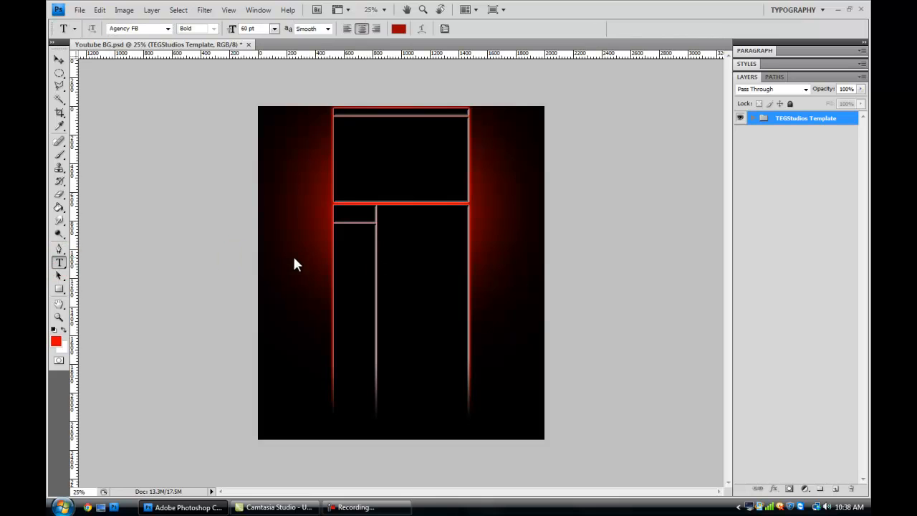
{"action": "left_click_drag", "start_coordinate": [293, 181], "coordinate": [399, 241]}
{"action": "left_click_drag", "start_coordinate": [524, 292], "coordinate": [520, 291]}
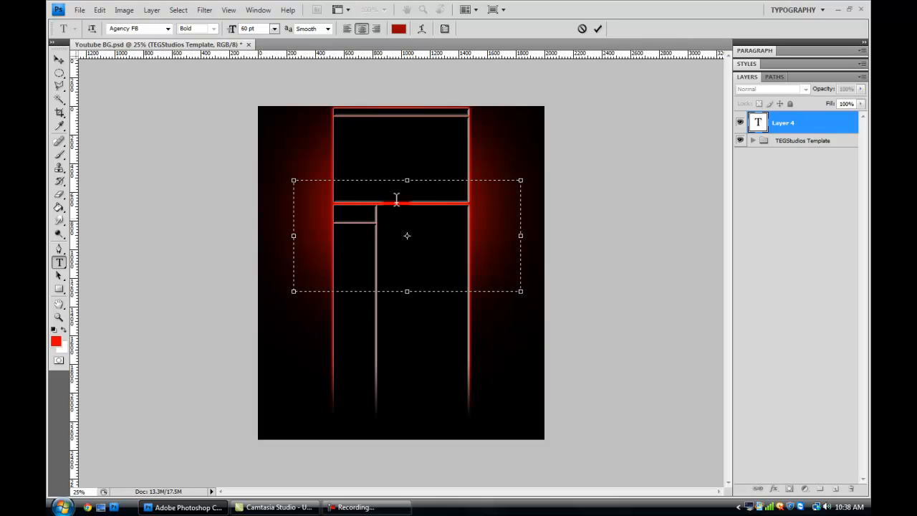
- Keep the Agency FB Bold font and set the text size to 180 pt
{"action": "left_click", "coordinate": [168, 28]}
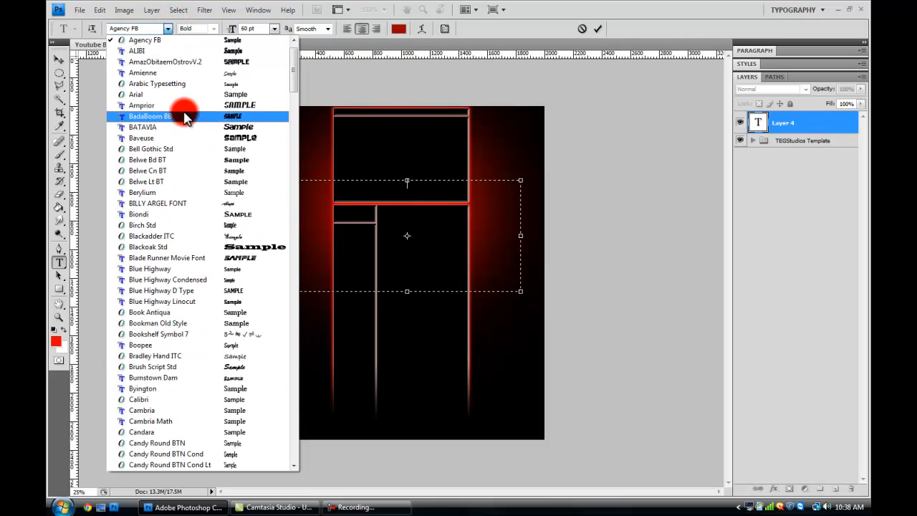
{"action": "left_click", "coordinate": [168, 29]}
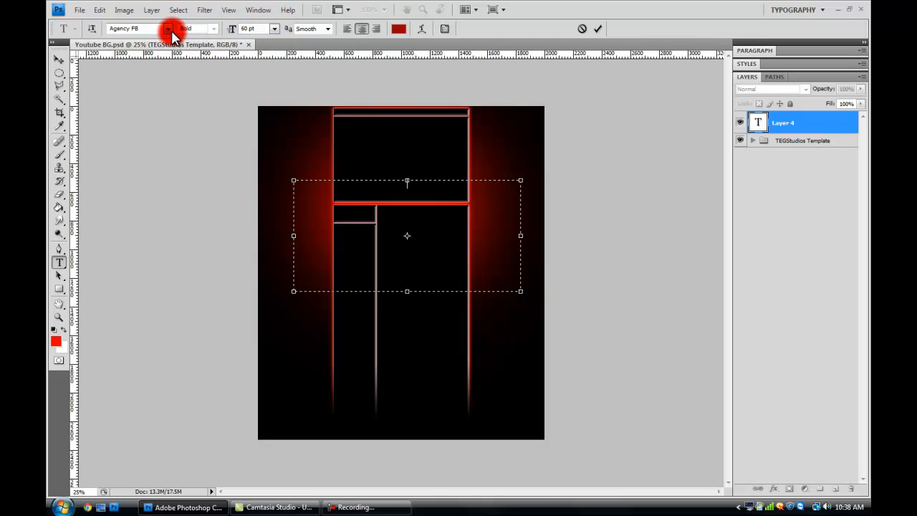
{"action": "left_click", "coordinate": [274, 29]}
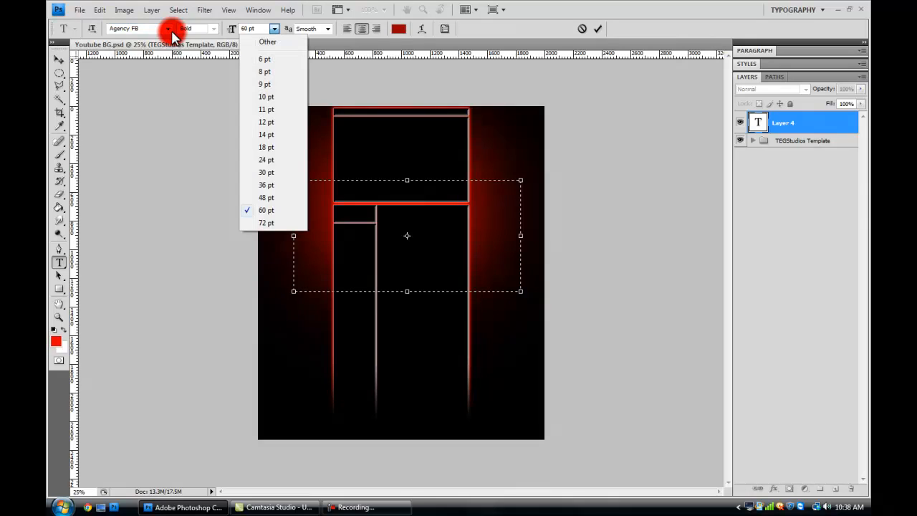
{"action": "left_click", "coordinate": [257, 29]}
{"action": "left_click_drag", "start_coordinate": [257, 29], "coordinate": [234, 29]}
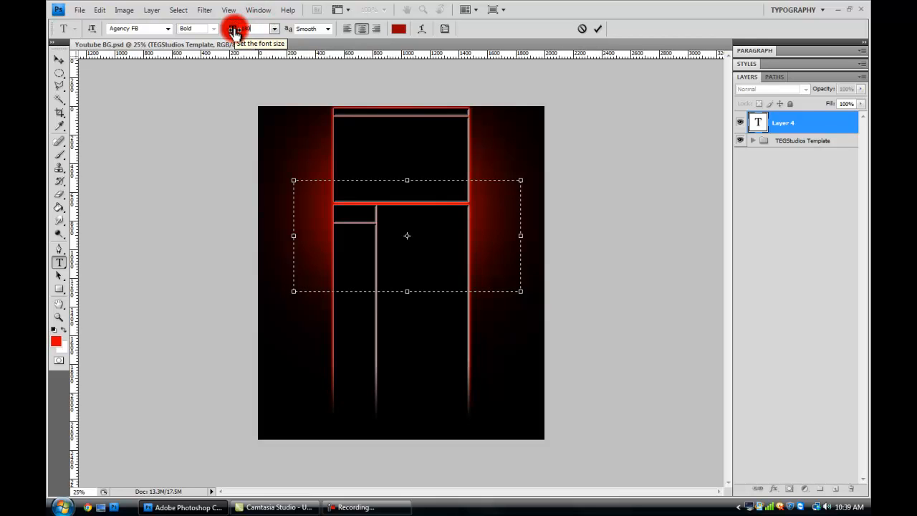
{"action": "type", "text": "180"}
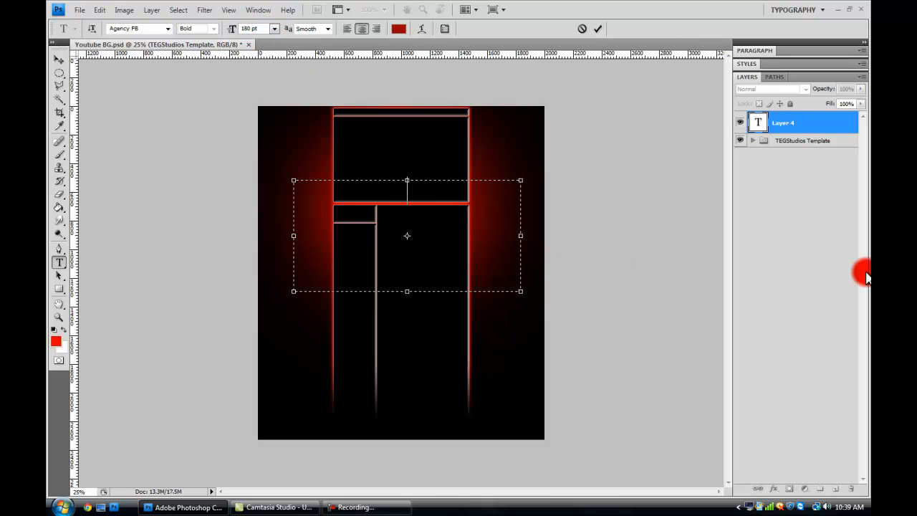
- Set the text color to bright red (ff0000), enter "TEGStudios" in the text box, and commit the text
{"action": "left_click", "coordinate": [56, 343]}
{"action": "left_click_drag", "start_coordinate": [563, 329], "coordinate": [562, 314]}
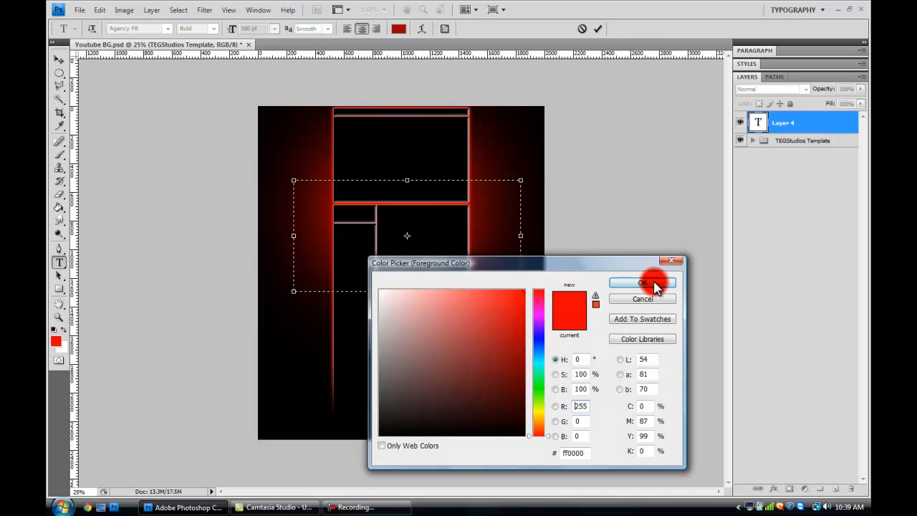
{"action": "left_click", "coordinate": [652, 283]}
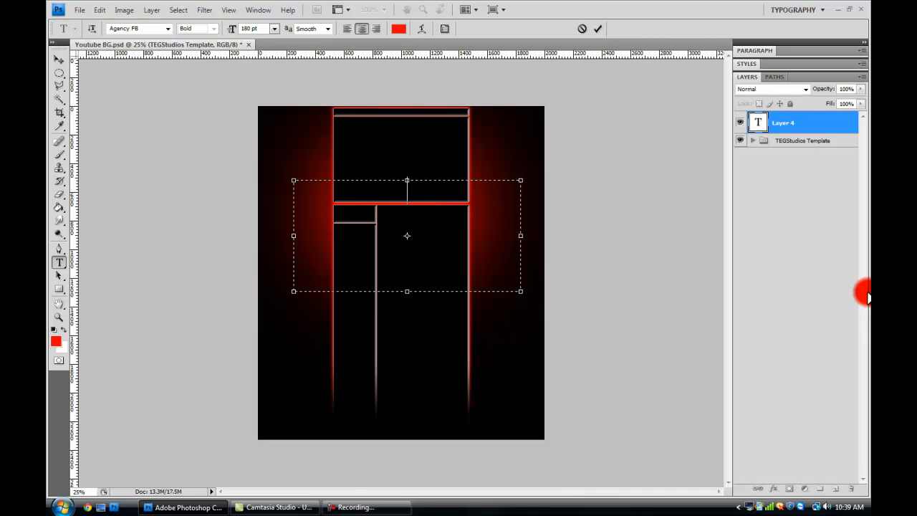
{"action": "type", "text": "Studios"}
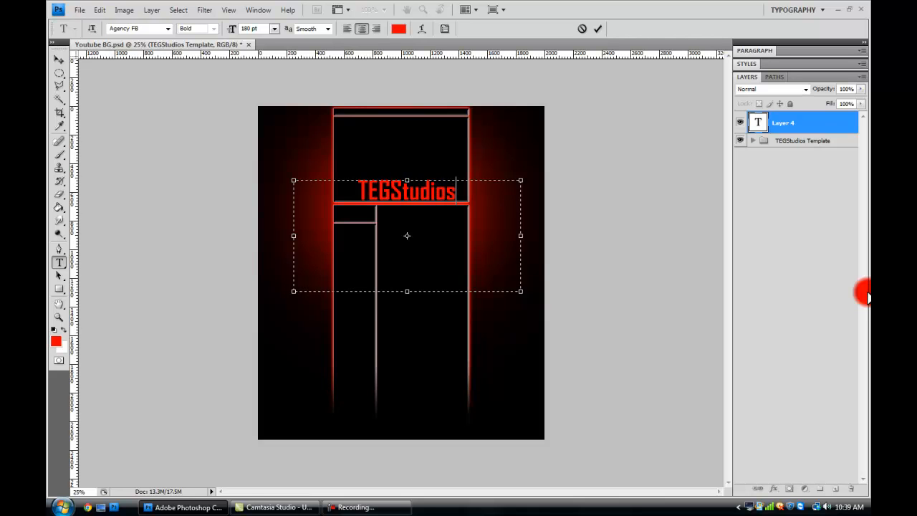
{"action": "left_click", "coordinate": [814, 205]}
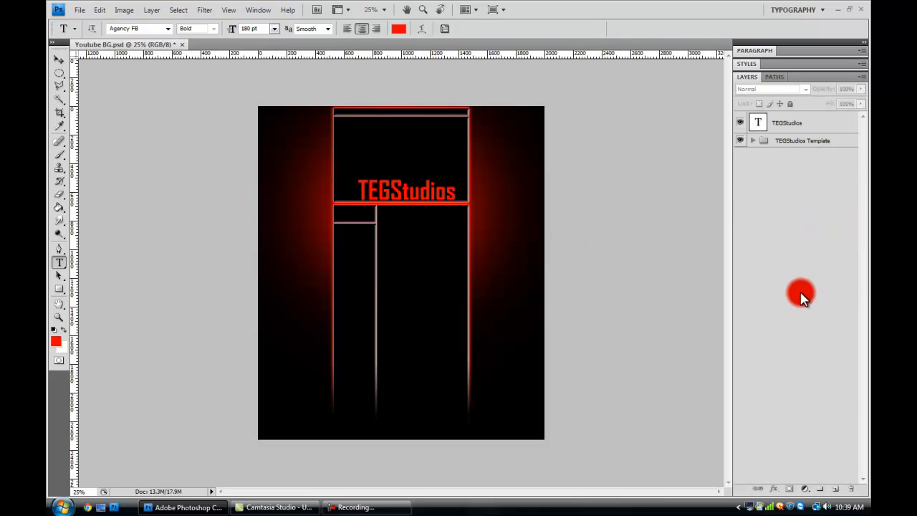
- Free-transform the TEGStudios text layer and rotate it by -90°
{"action": "left_click", "coordinate": [812, 121]}
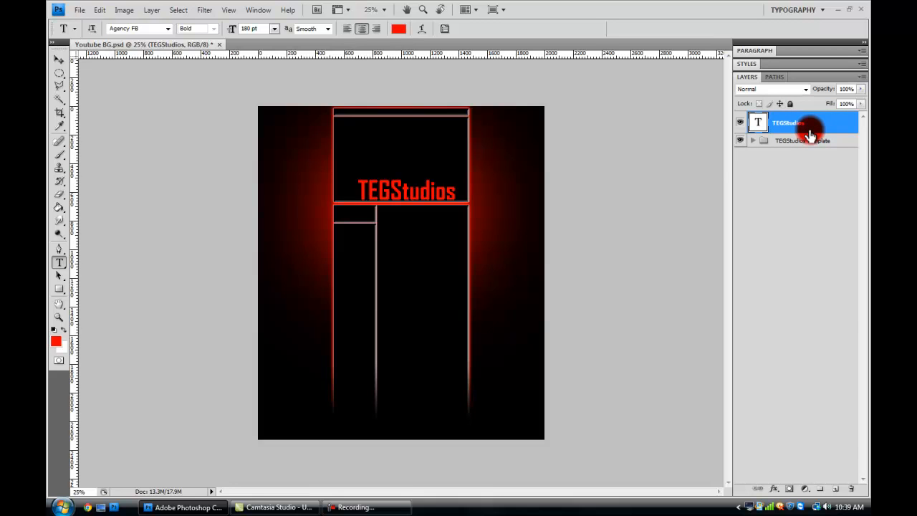
{"action": "key", "text": "ctrl+t"}
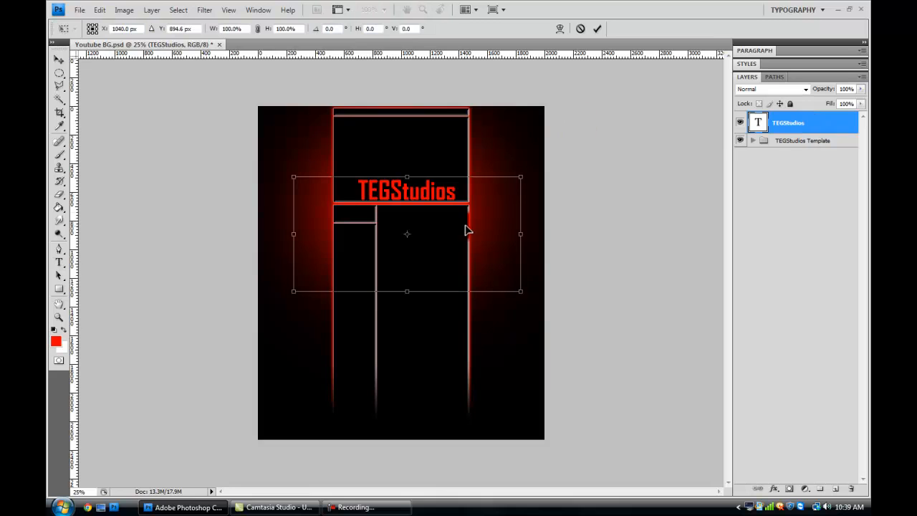
{"action": "left_click", "coordinate": [328, 28]}
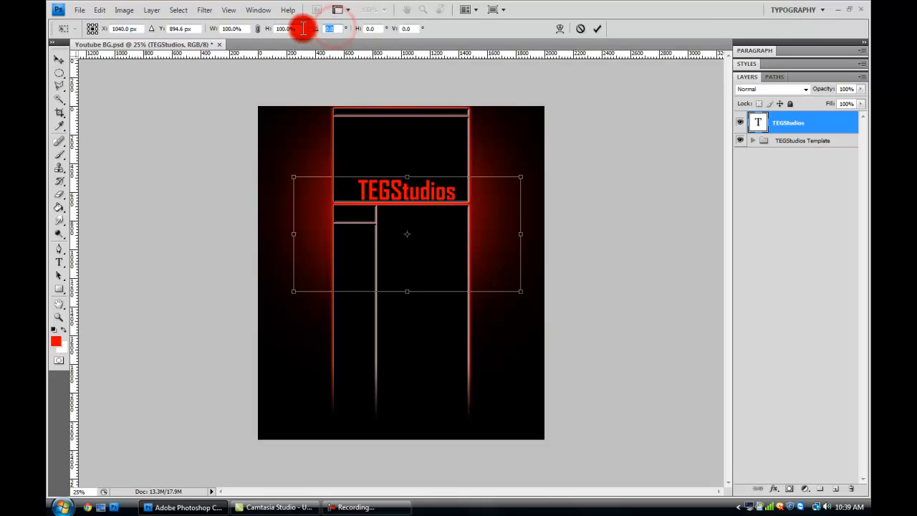
{"action": "type", "text": "-90"}
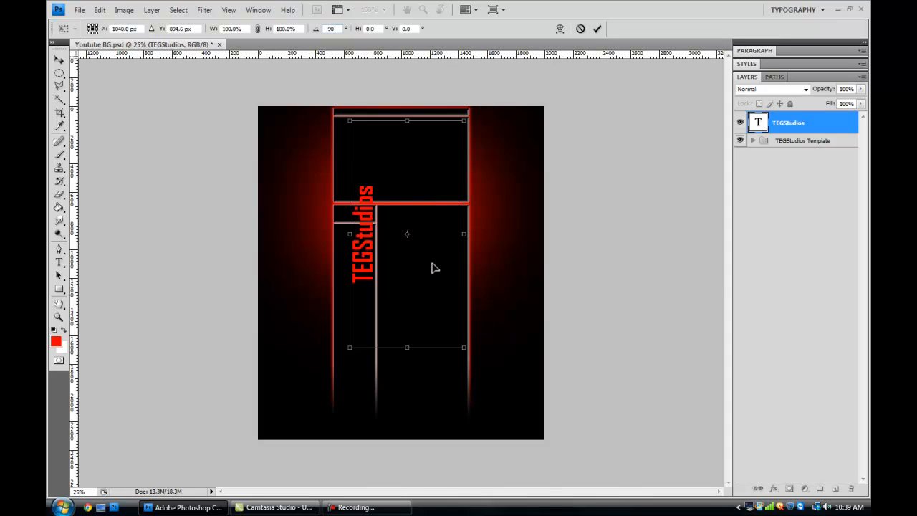
- Move the rotated TEGStudios text just outside the left edge of the box modules and commit the transform
{"action": "left_click_drag", "start_coordinate": [434, 267], "coordinate": [393, 244]}
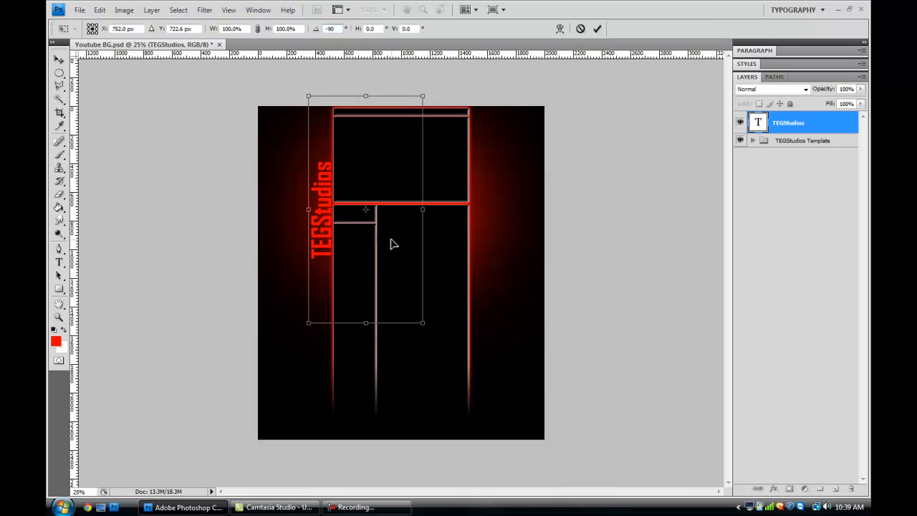
{"action": "key", "text": "Return"}
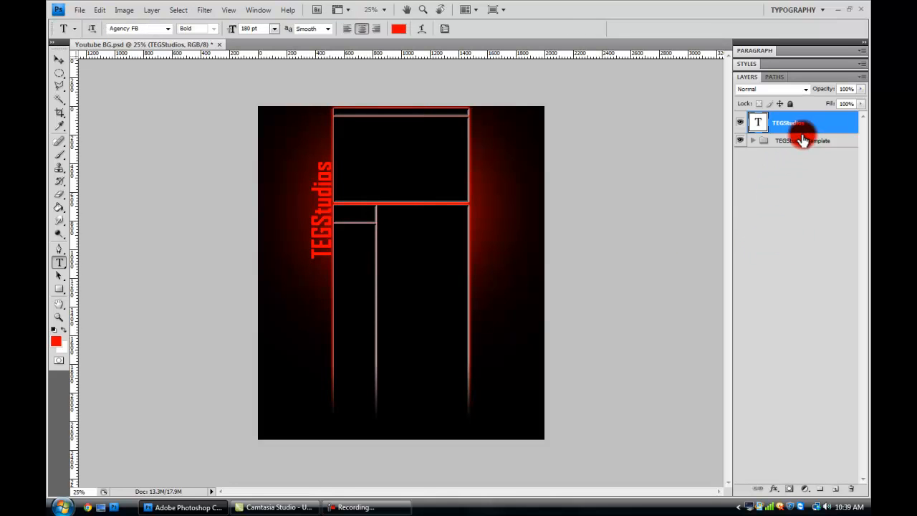
- Add a Drop Shadow to the TEGStudios text layer with 100% opacity, 0 px distance, 10% spread and a moderately increased size
{"action": "double_click", "coordinate": [815, 128]}
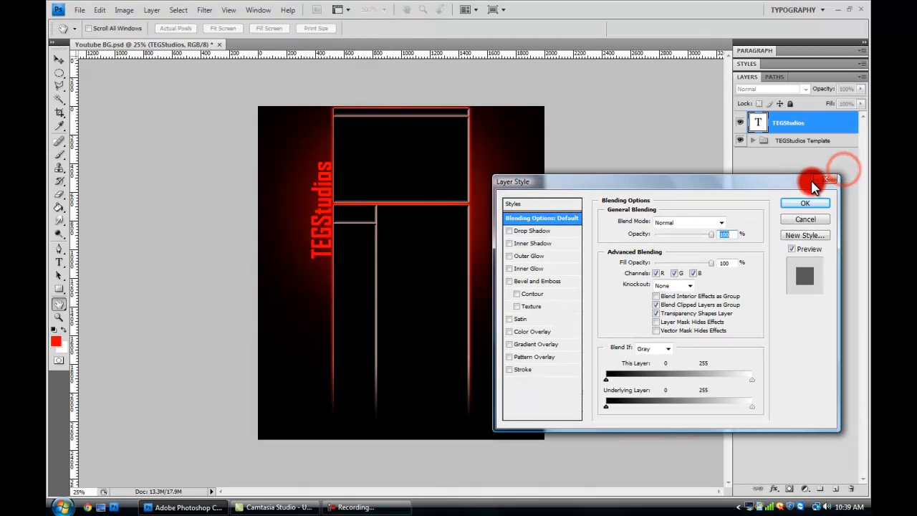
{"action": "right_click", "coordinate": [814, 122]}
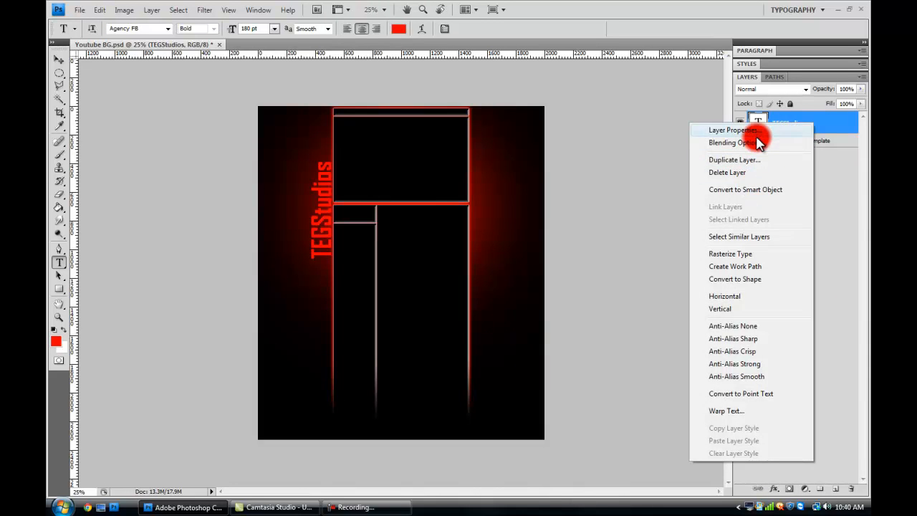
{"action": "left_click", "coordinate": [757, 143]}
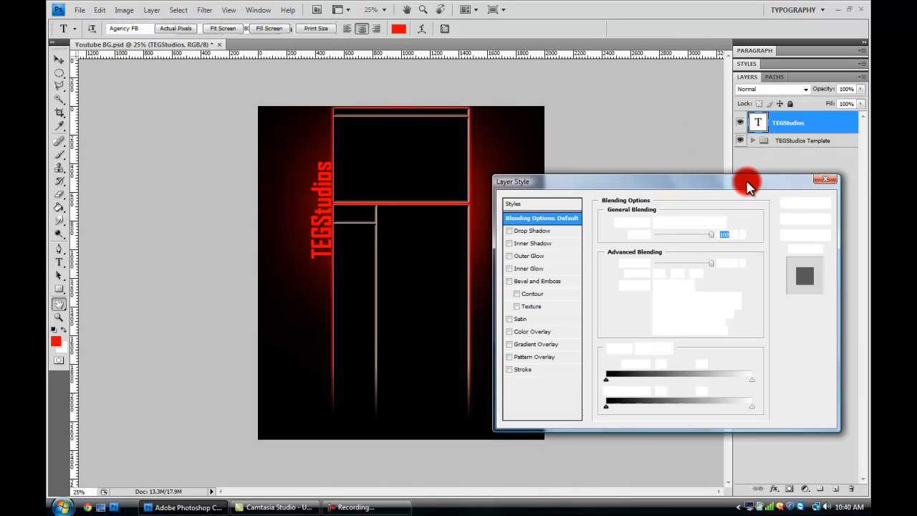
{"action": "left_click", "coordinate": [537, 230]}
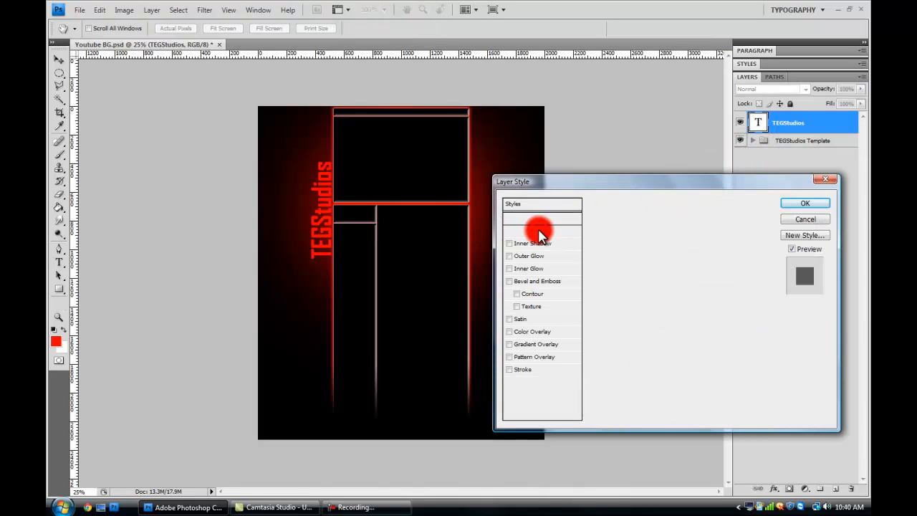
{"action": "left_click_drag", "start_coordinate": [686, 239], "coordinate": [761, 239]}
{"action": "left_click_drag", "start_coordinate": [646, 270], "coordinate": [654, 302]}
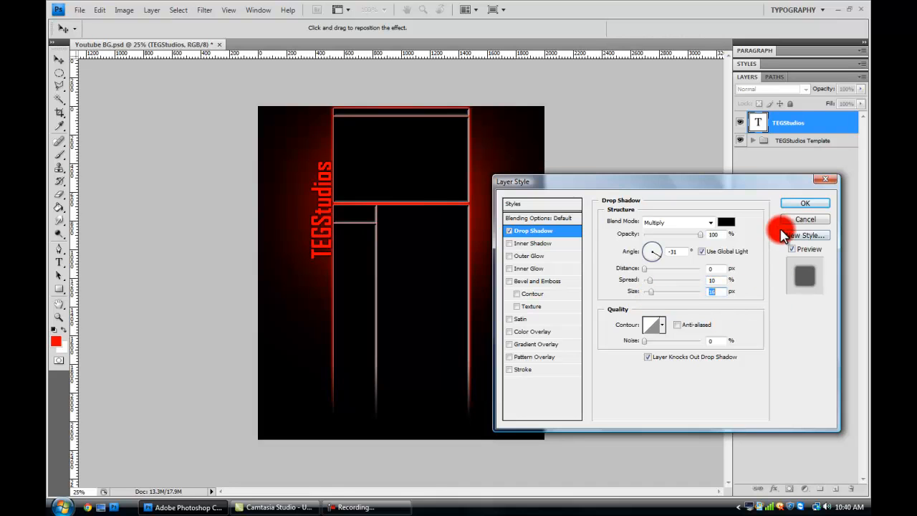
- Add an Inner Shadow to the text with 100% opacity, 0 px distance, 11% choke and 10 px size
{"action": "left_click", "coordinate": [520, 243]}
{"action": "left_click_drag", "start_coordinate": [681, 235], "coordinate": [772, 229]}
{"action": "mouse_move", "coordinate": [647, 272]}
{"action": "left_mouse_down"}
{"action": "mouse_move", "coordinate": [593, 269]}
{"action": "mouse_move", "coordinate": [650, 282]}
{"action": "left_mouse_up"}
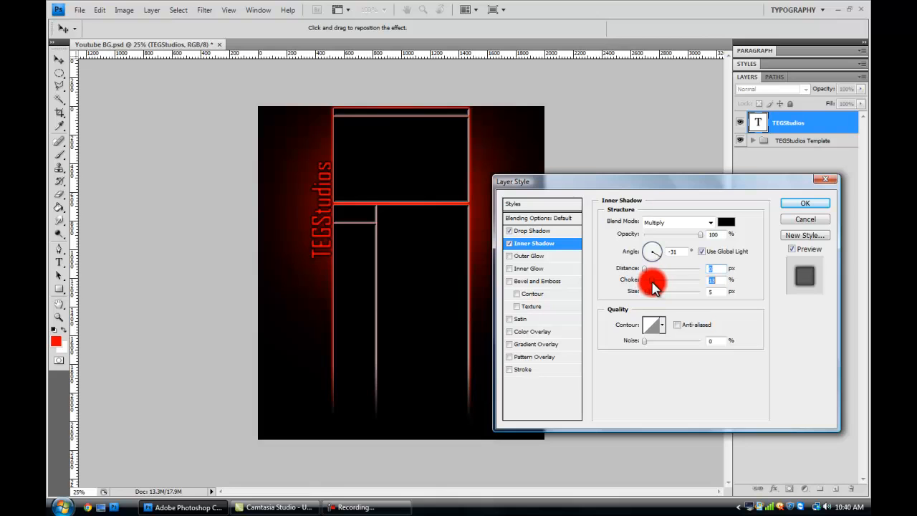
{"action": "left_click_drag", "start_coordinate": [653, 287], "coordinate": [651, 293]}
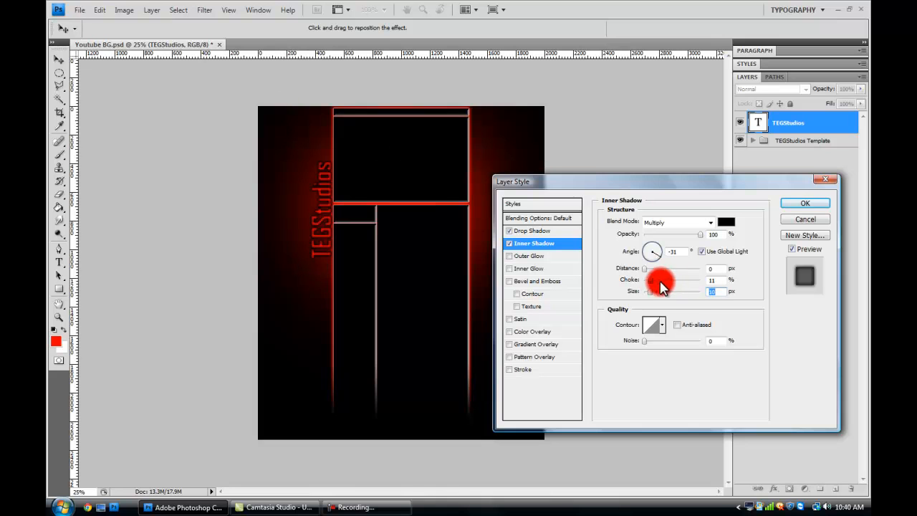
- Try the Outer Glow and Inner Glow effects on the text and switch both off again
{"action": "left_click", "coordinate": [538, 257]}
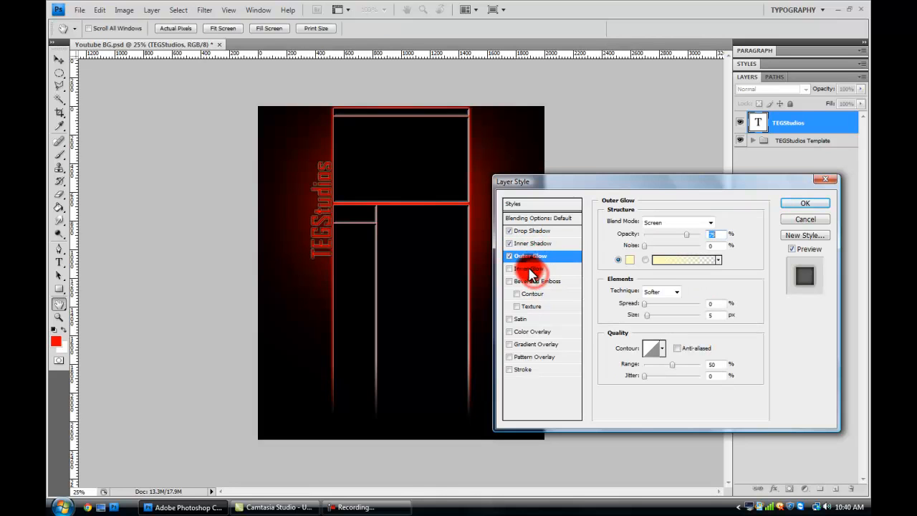
{"action": "left_click", "coordinate": [525, 269]}
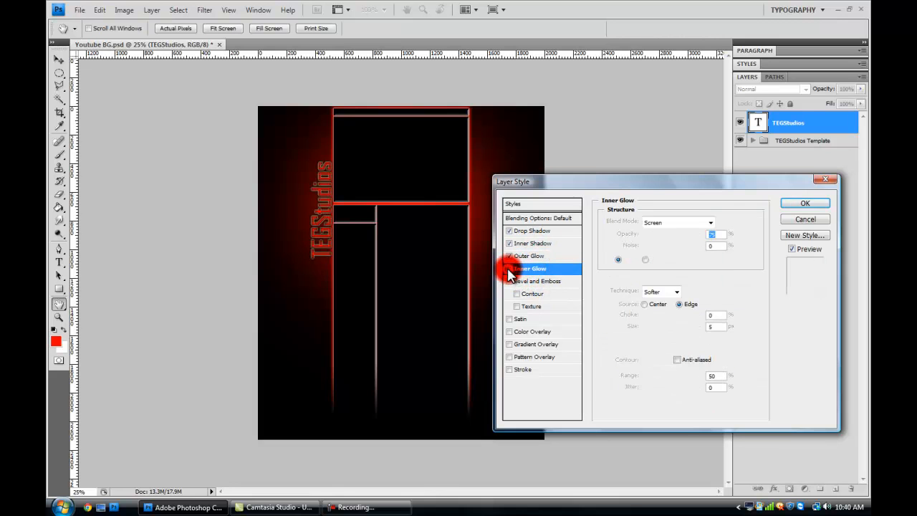
{"action": "left_click", "coordinate": [508, 269]}
{"action": "left_click", "coordinate": [509, 256]}
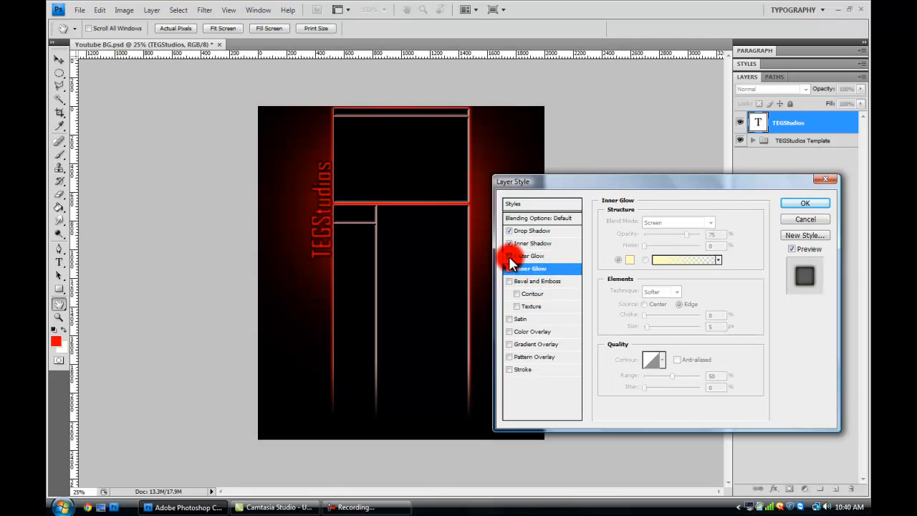
- Add a Pillow Emboss bevel to the text with a depth of about 164% and enable its Contour option
{"action": "left_click", "coordinate": [543, 285]}
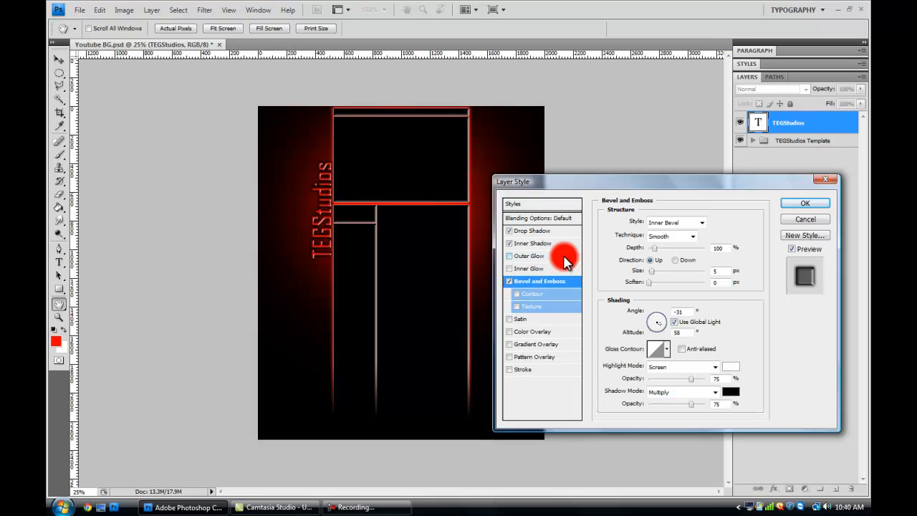
{"action": "left_click", "coordinate": [703, 224]}
{"action": "left_click", "coordinate": [676, 262]}
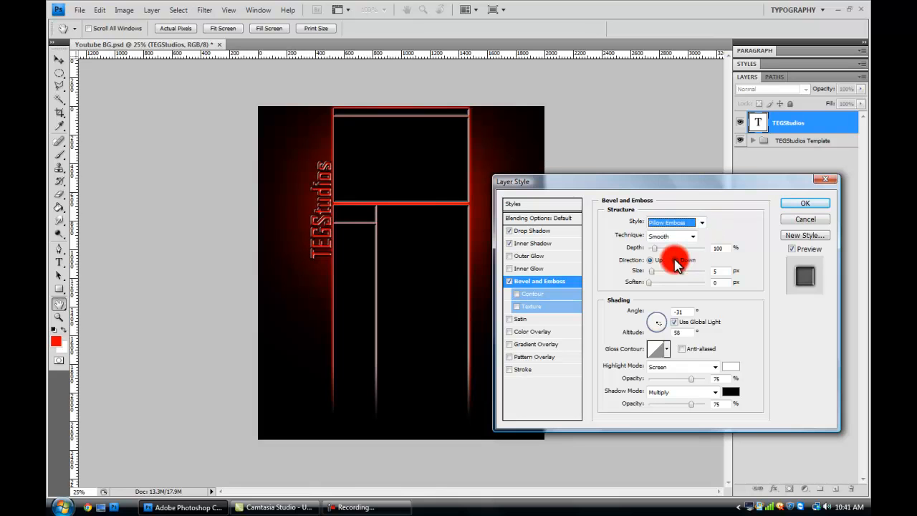
{"action": "mouse_move", "coordinate": [657, 252]}
{"action": "left_mouse_down"}
{"action": "mouse_move", "coordinate": [711, 247]}
{"action": "mouse_move", "coordinate": [620, 251]}
{"action": "mouse_move", "coordinate": [655, 250]}
{"action": "left_mouse_up"}
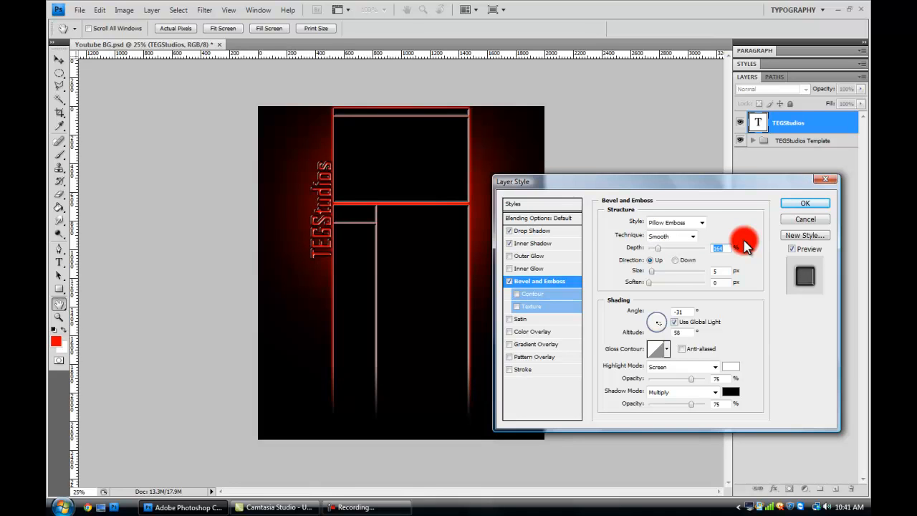
{"action": "left_click", "coordinate": [516, 294]}
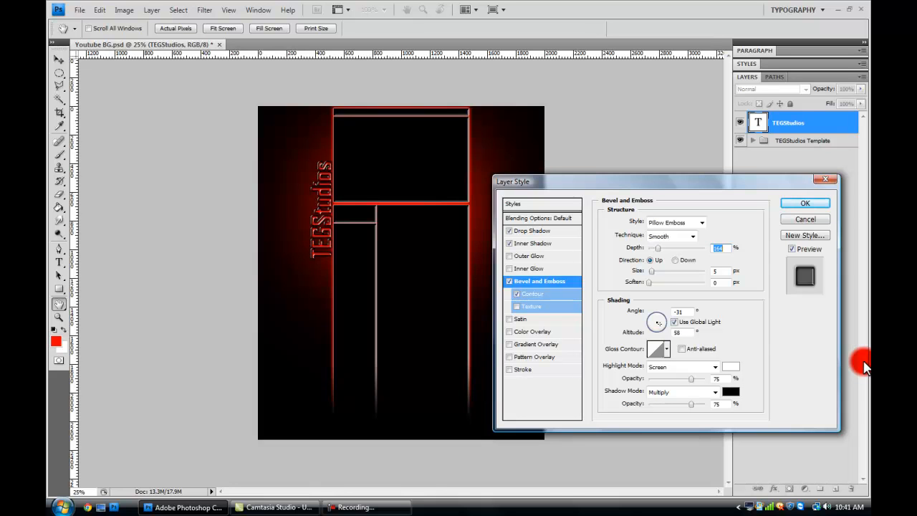
- Add a Satin effect to the text and lower its opacity to about 44%
{"action": "left_click", "coordinate": [520, 319]}
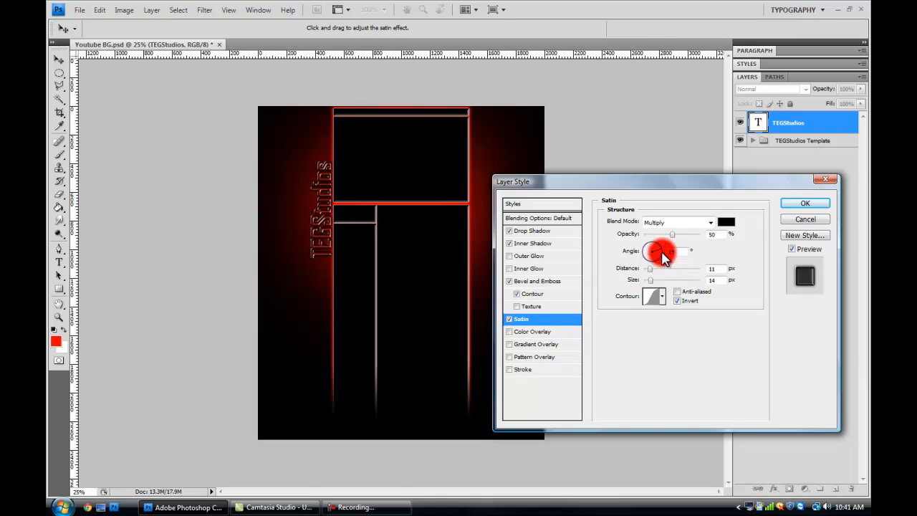
{"action": "mouse_move", "coordinate": [669, 241]}
{"action": "left_mouse_down"}
{"action": "mouse_move", "coordinate": [620, 239]}
{"action": "mouse_move", "coordinate": [741, 237]}
{"action": "mouse_move", "coordinate": [640, 231]}
{"action": "mouse_move", "coordinate": [659, 234]}
{"action": "mouse_move", "coordinate": [650, 245]}
{"action": "mouse_move", "coordinate": [672, 246]}
{"action": "left_mouse_up"}
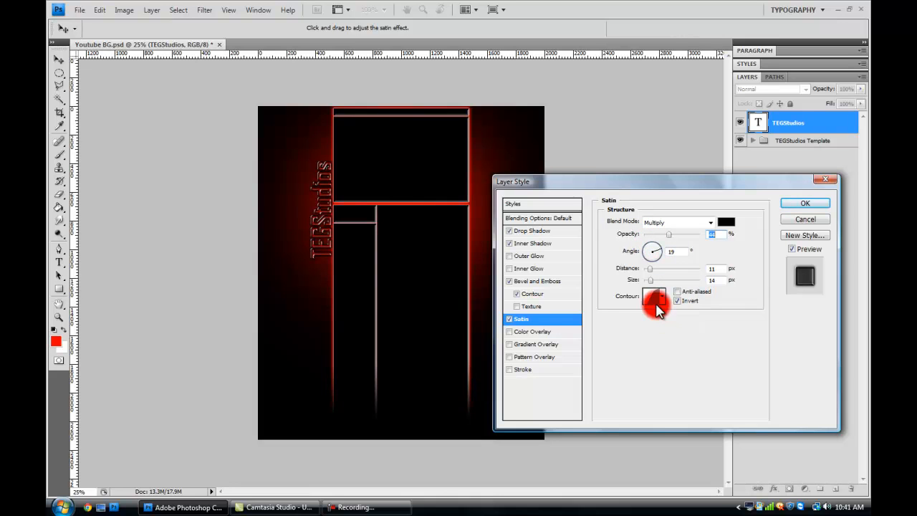
- Try a red and a blue Color Overlay with the Inner Shadow off, and restore the previous effects
{"action": "left_click", "coordinate": [536, 333]}
{"action": "left_click", "coordinate": [510, 330]}
{"action": "left_click", "coordinate": [527, 333]}
{"action": "left_click", "coordinate": [510, 330]}
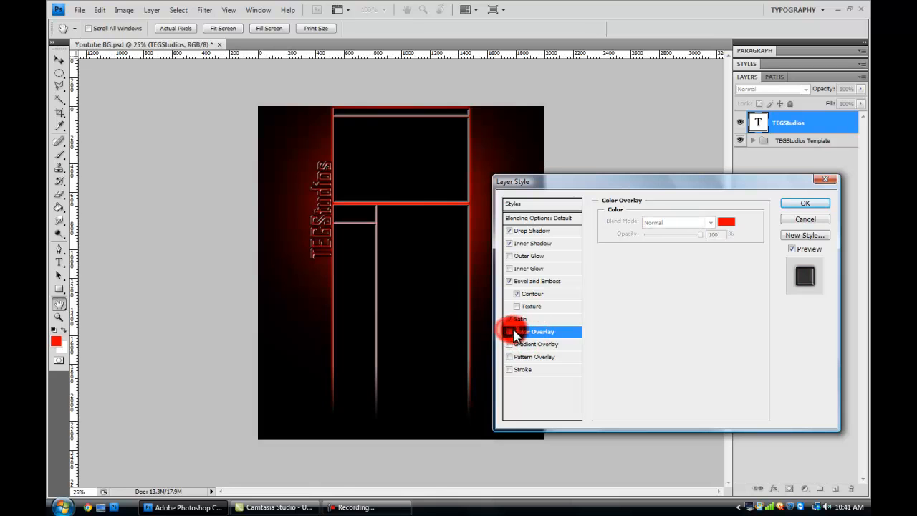
{"action": "left_click", "coordinate": [541, 245]}
{"action": "left_click", "coordinate": [508, 244]}
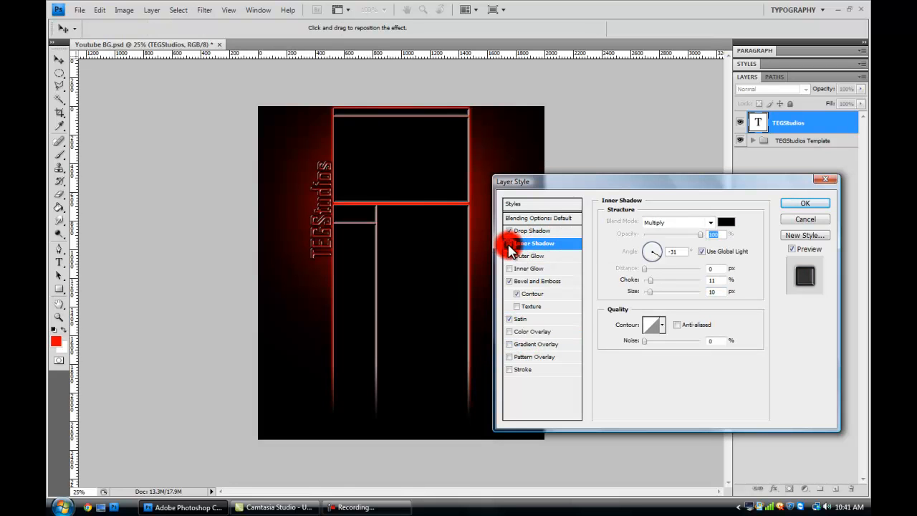
{"action": "left_click", "coordinate": [523, 333]}
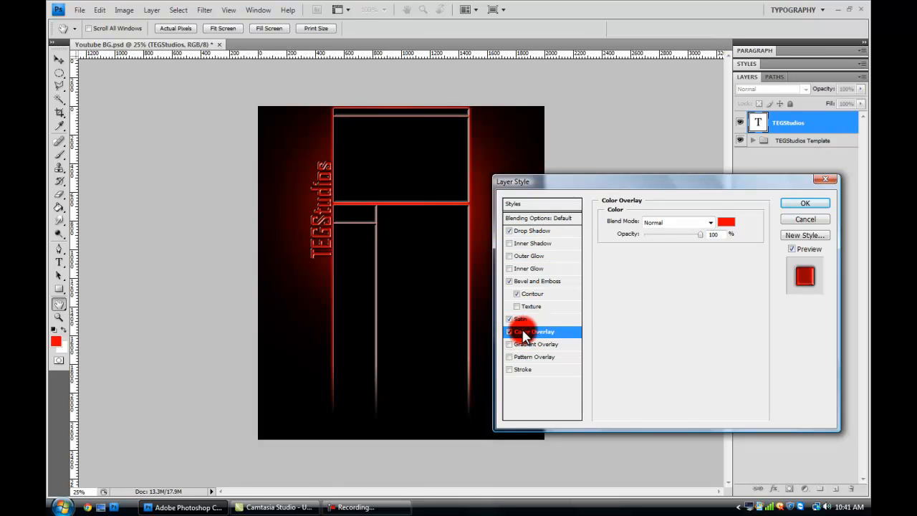
{"action": "left_click", "coordinate": [720, 227]}
{"action": "left_click_drag", "start_coordinate": [536, 320], "coordinate": [535, 352]}
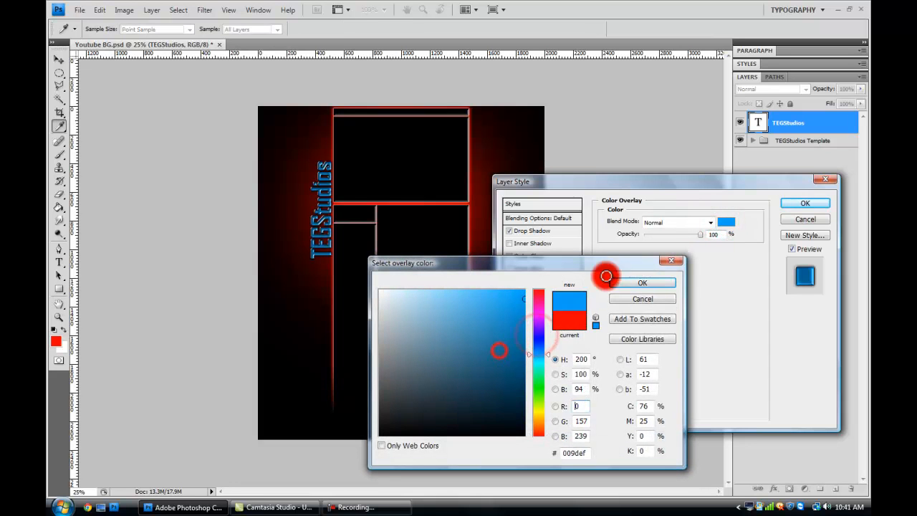
{"action": "left_click", "coordinate": [672, 260]}
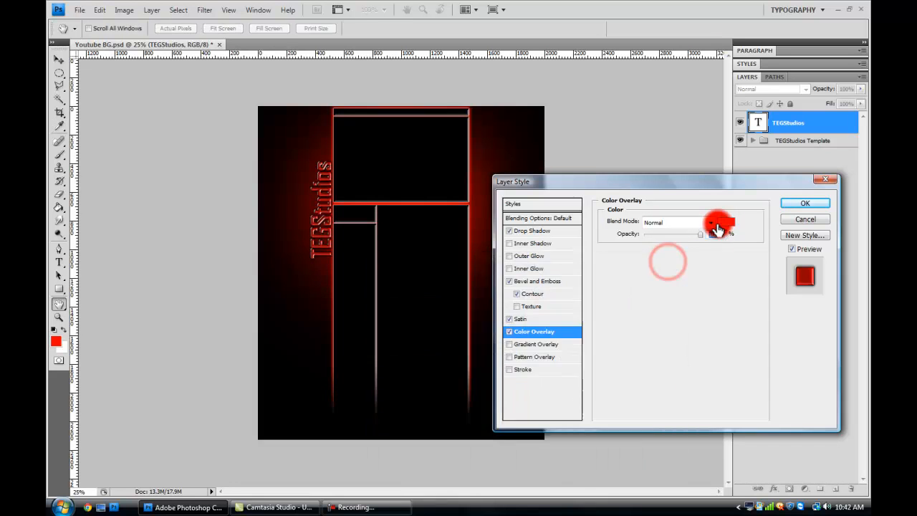
{"action": "left_click", "coordinate": [509, 331]}
{"action": "left_click", "coordinate": [508, 244]}
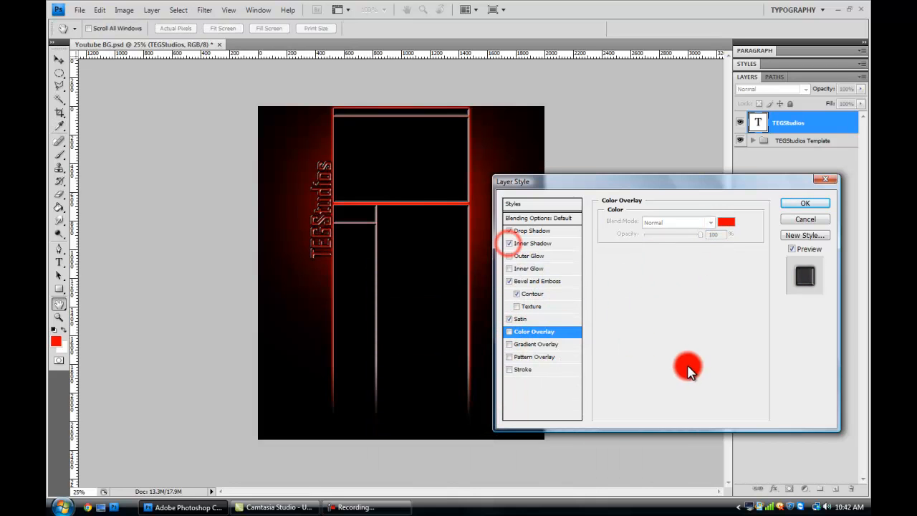
- Add a linear black-to-white Gradient Overlay to the text and rotate its angle to run nearly horizontally
{"action": "left_click", "coordinate": [544, 346]}
{"action": "left_click", "coordinate": [653, 279]}
{"action": "left_click_drag", "start_coordinate": [649, 284], "coordinate": [635, 284]}
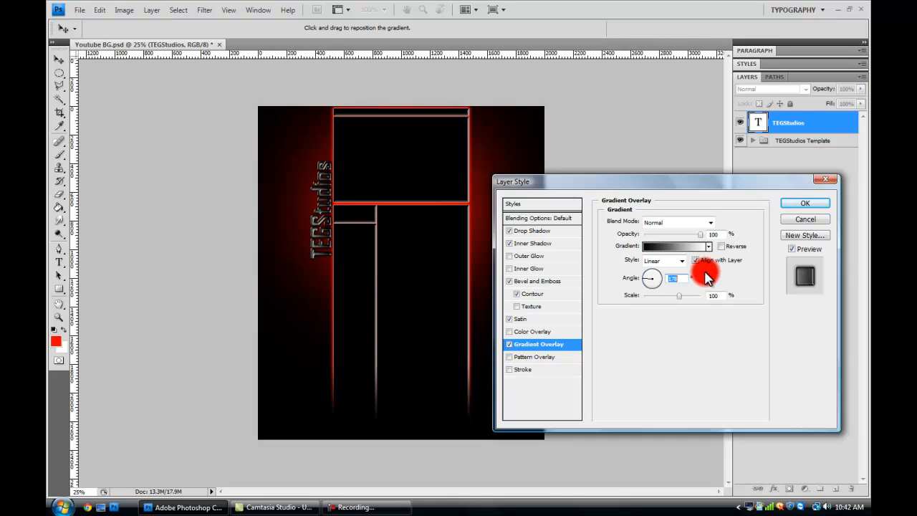
- Edit the overlay gradient and change its black starting color stop to red (ea0000)
{"action": "left_click", "coordinate": [679, 251]}
{"action": "left_click_drag", "start_coordinate": [724, 170], "coordinate": [635, 181]}
{"action": "left_click", "coordinate": [486, 371]}
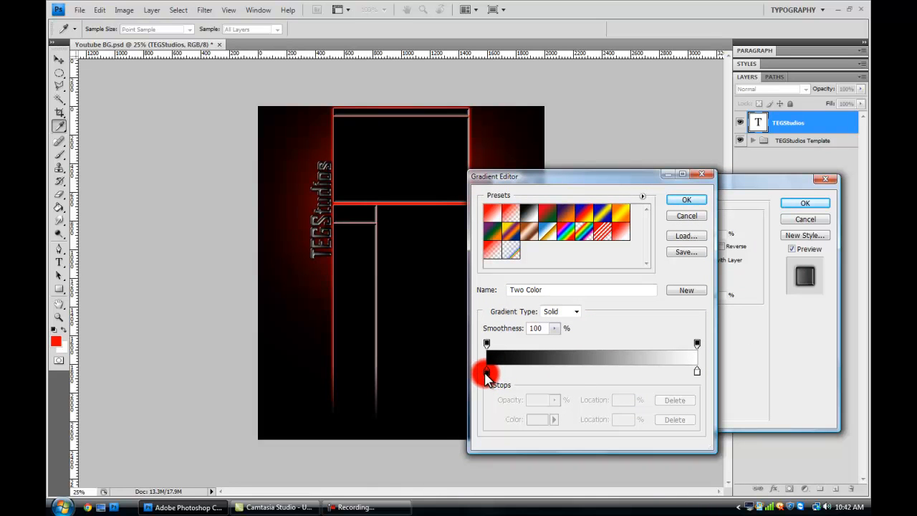
{"action": "double_click", "coordinate": [486, 373]}
{"action": "left_click", "coordinate": [528, 301]}
{"action": "left_click", "coordinate": [546, 301]}
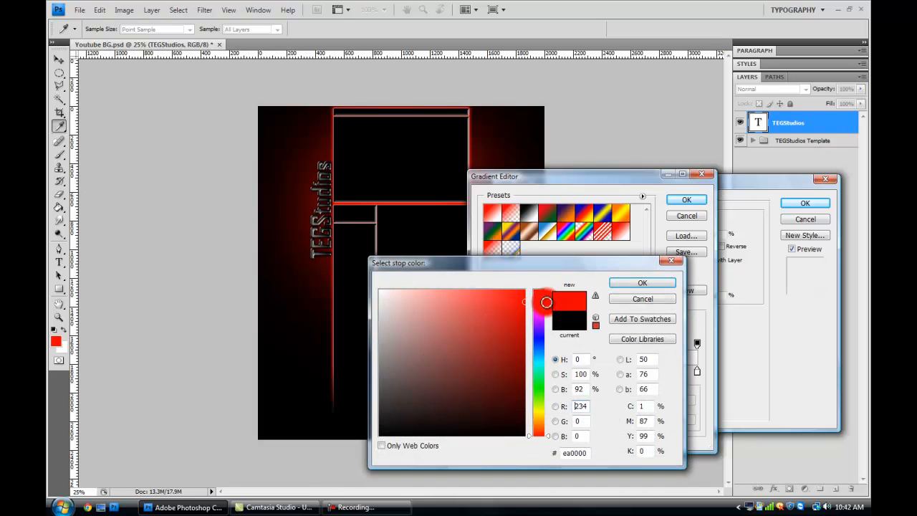
{"action": "left_click", "coordinate": [629, 285]}
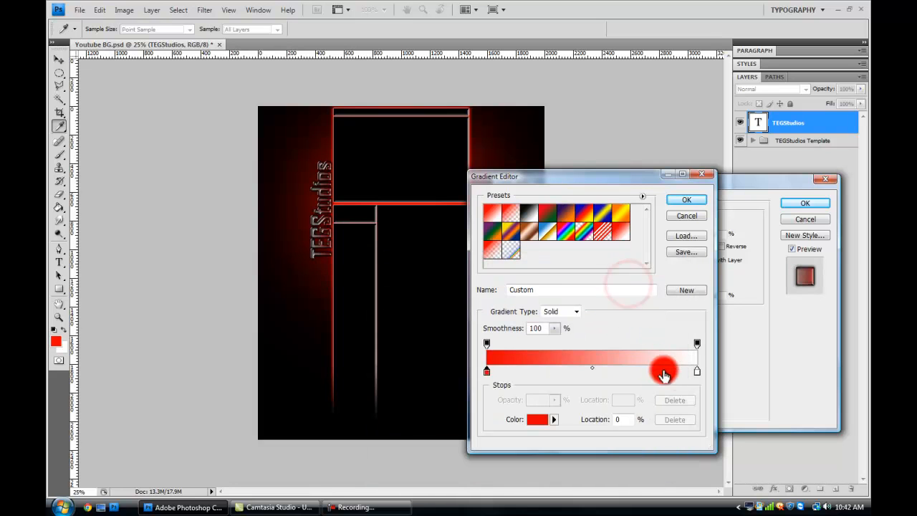
- Change the gradient's white end stop to black and accept the edited gradient
{"action": "double_click", "coordinate": [696, 371]}
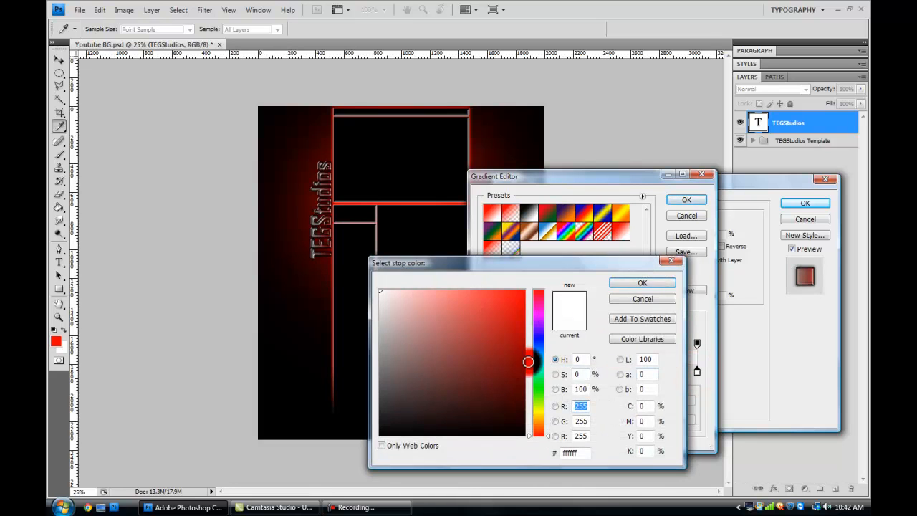
{"action": "mouse_move", "coordinate": [524, 357]}
{"action": "left_mouse_down"}
{"action": "mouse_move", "coordinate": [515, 360]}
{"action": "mouse_move", "coordinate": [573, 451]}
{"action": "left_mouse_up"}
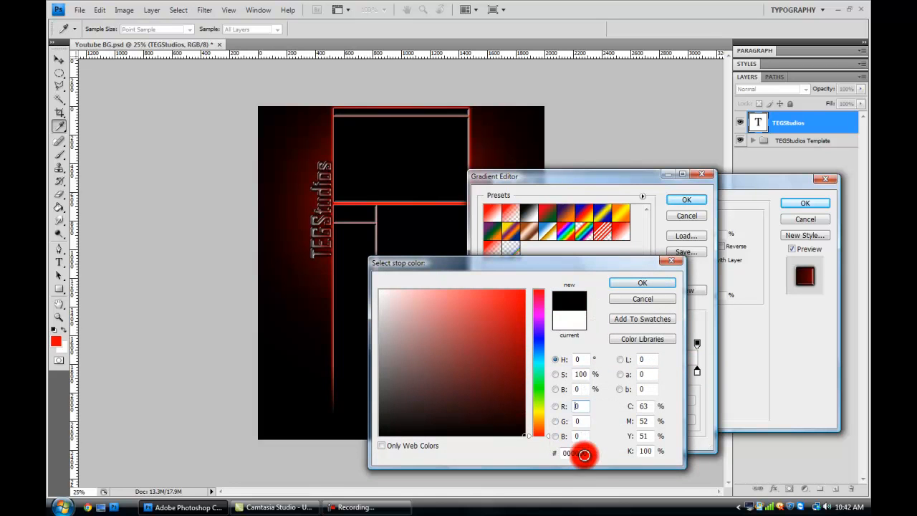
{"action": "left_click", "coordinate": [663, 281]}
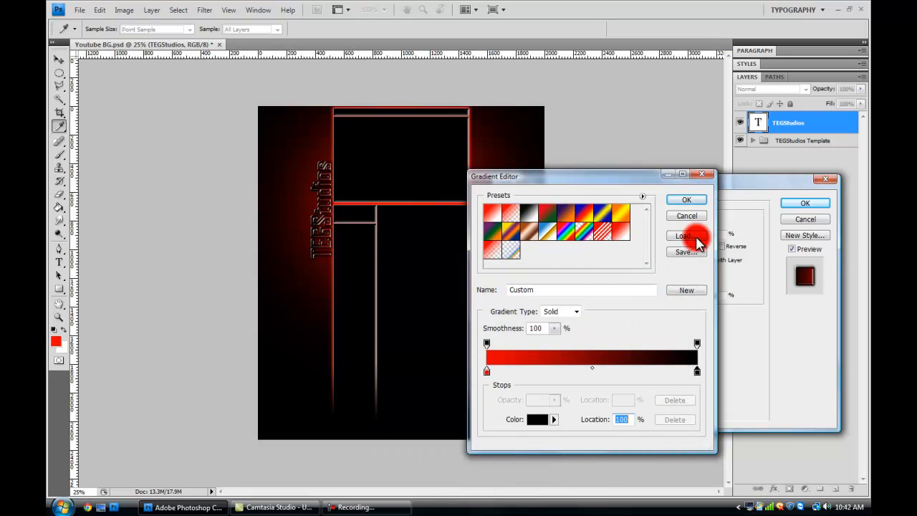
{"action": "left_click", "coordinate": [691, 206]}
- Set the Gradient Overlay angle to 0° and its opacity to about 43%, and apply the layer style
{"action": "left_click_drag", "start_coordinate": [655, 286], "coordinate": [670, 278]}
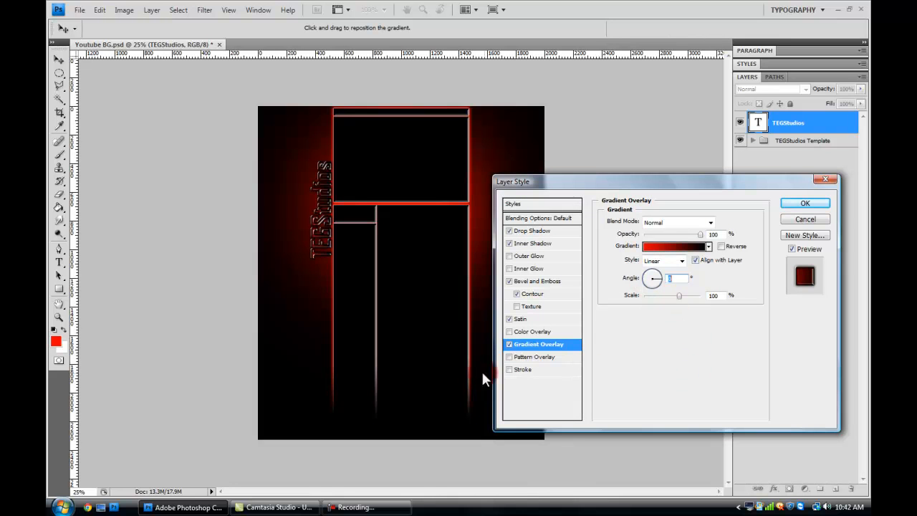
{"action": "left_click_drag", "start_coordinate": [699, 234], "coordinate": [669, 234]}
{"action": "left_click", "coordinate": [665, 401]}
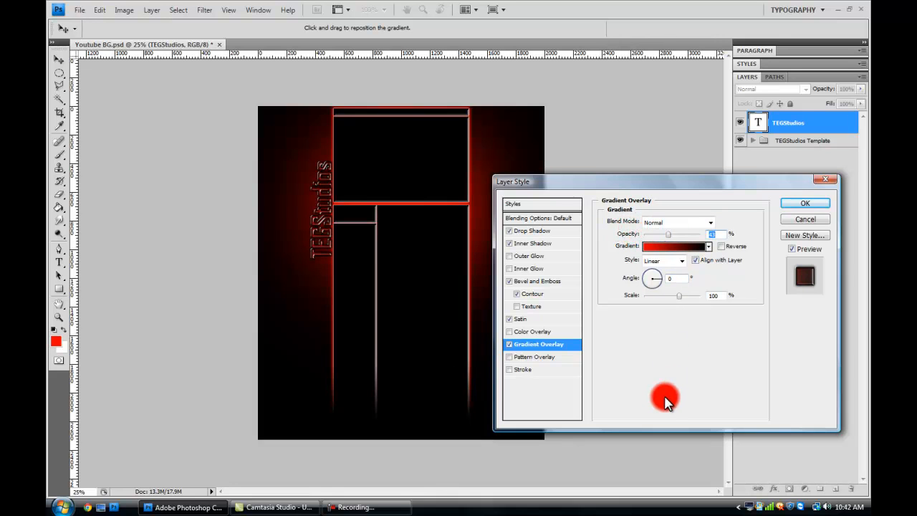
{"action": "left_click", "coordinate": [793, 206]}
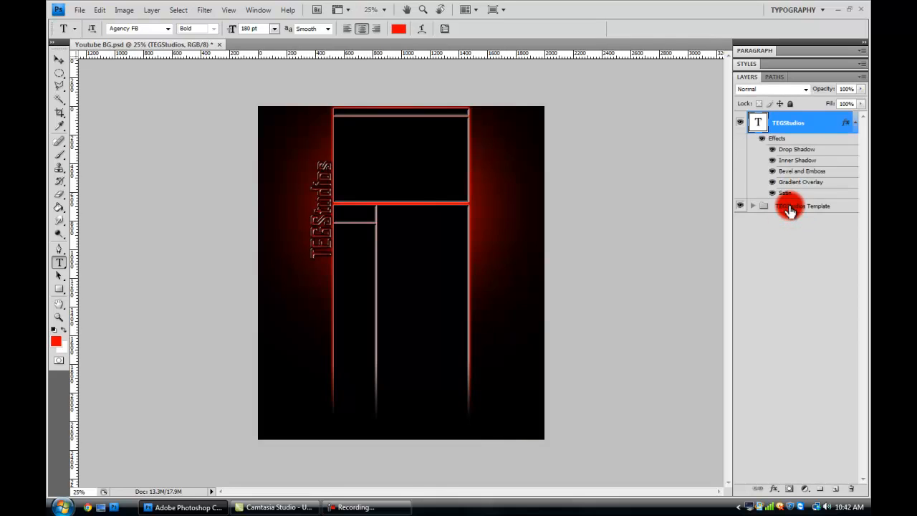
- Collapse the TEGStudios layer's effects list and keep that layer selected
{"action": "left_click", "coordinate": [854, 125]}
{"action": "left_click", "coordinate": [855, 126]}
{"action": "left_click", "coordinate": [855, 127]}
{"action": "left_click", "coordinate": [762, 239]}
{"action": "left_click", "coordinate": [808, 123]}
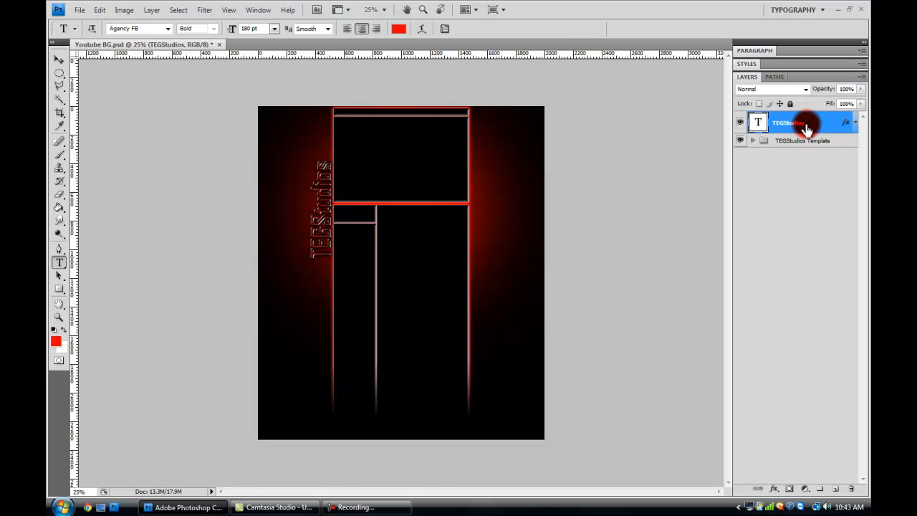
- Duplicate the TEGStudios text layer and rotate the copy by 180°
{"action": "key", "text": "ctrl+j"}
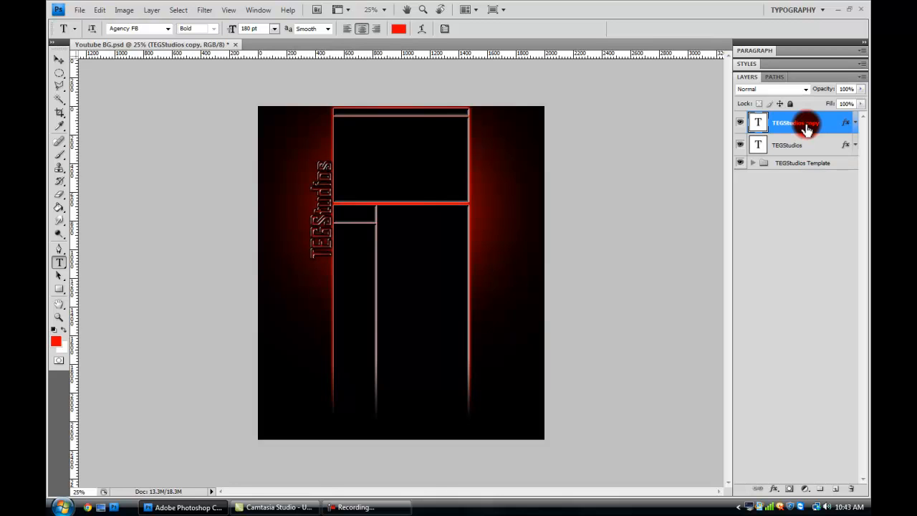
{"action": "key", "text": "ctrl+t"}
{"action": "left_click", "coordinate": [333, 28]}
{"action": "type", "text": "180"}
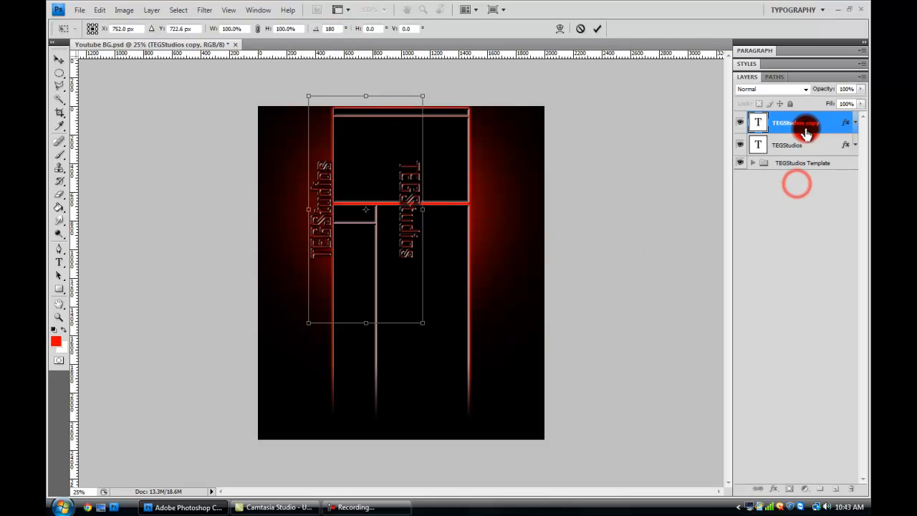
{"action": "key", "text": "Return"}
{"action": "key", "text": "t"}
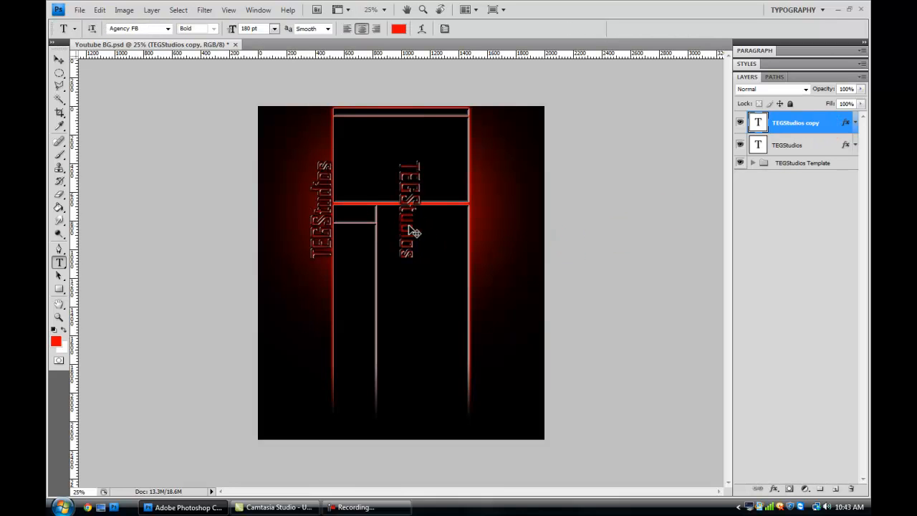
{"action": "left_click_drag", "start_coordinate": [410, 225], "coordinate": [474, 226]}
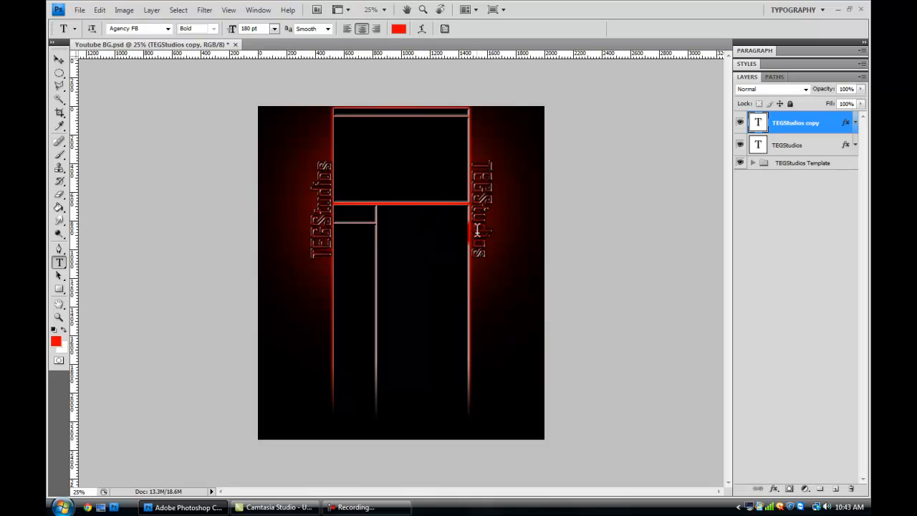
{"action": "key", "text": "ctrl+z"}
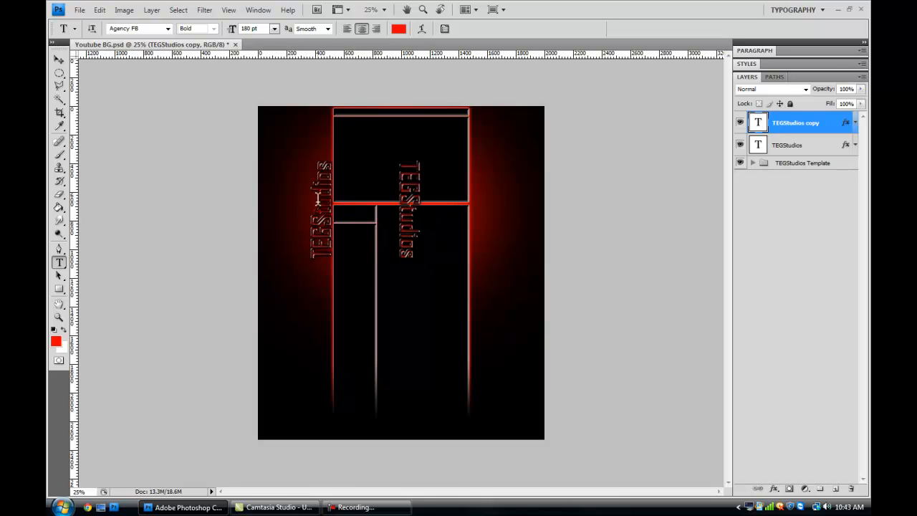
- Move the rotated TEGStudios copy to the outer right edge of the box modules, level with the original text
{"action": "left_click", "coordinate": [59, 61]}
{"action": "left_click_drag", "start_coordinate": [406, 212], "coordinate": [478, 210]}
{"action": "left_click", "coordinate": [651, 287]}
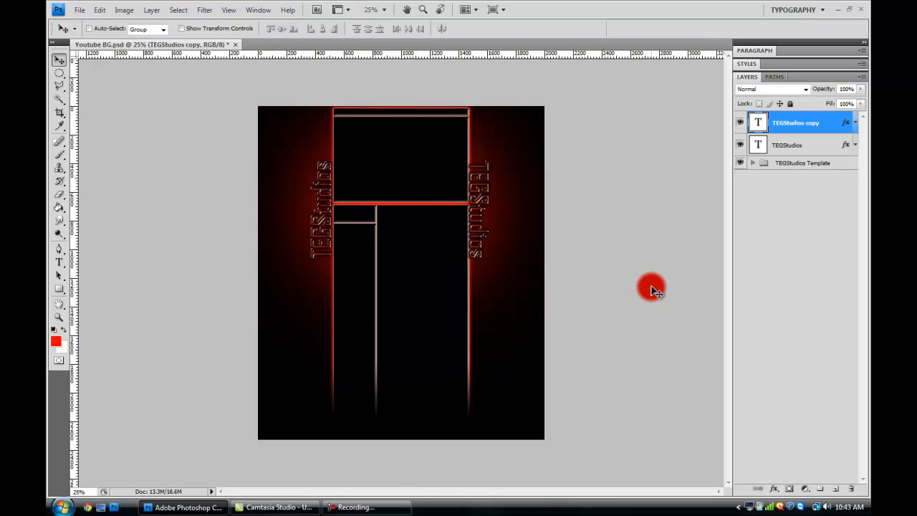
- Nudge the TEGStudios copy right in Free Transform to X about 1248 px, just clear of the box edge, and apply it
{"action": "key", "text": "ctrl+t"}
{"action": "key", "text": "Right"}
{"action": "key", "text": "Right"}
{"action": "key", "text": "Right"}
{"action": "key", "text": "Right"}
{"action": "key", "text": "Right"}
{"action": "key", "text": "Right"}
{"action": "key", "text": "Right"}
{"action": "key", "text": "Right"}
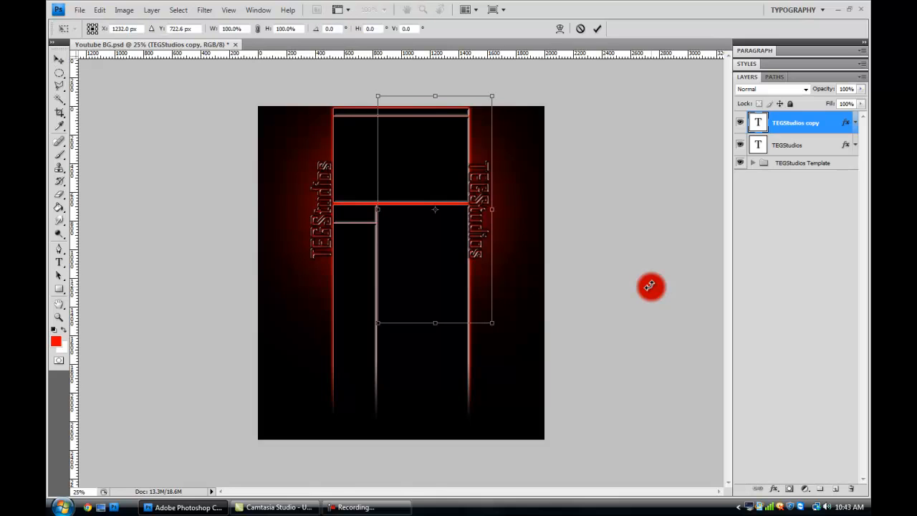
{"action": "key", "text": "Right"}
{"action": "key", "text": "Right"}
{"action": "key", "text": "Right"}
{"action": "key", "text": "Right"}
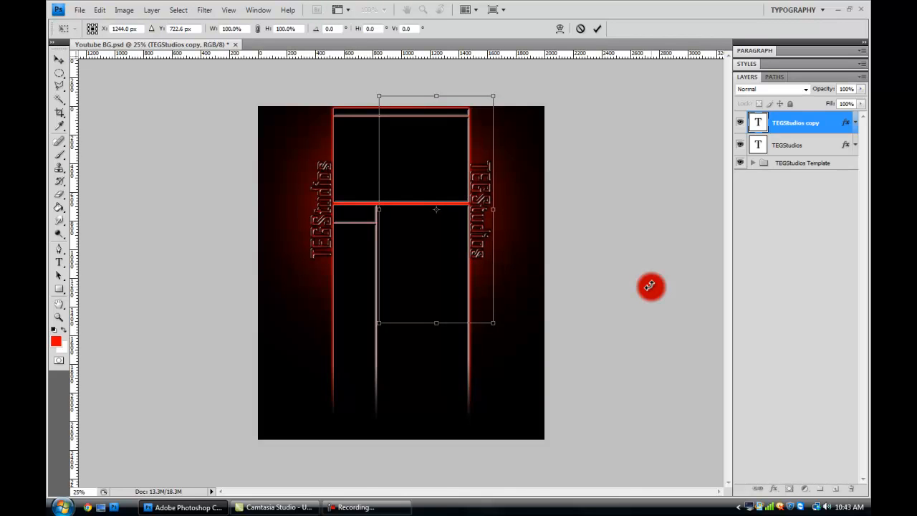
{"action": "key", "text": "Right"}
{"action": "key", "text": "Right"}
{"action": "key", "text": "Right"}
{"action": "key", "text": "Right"}
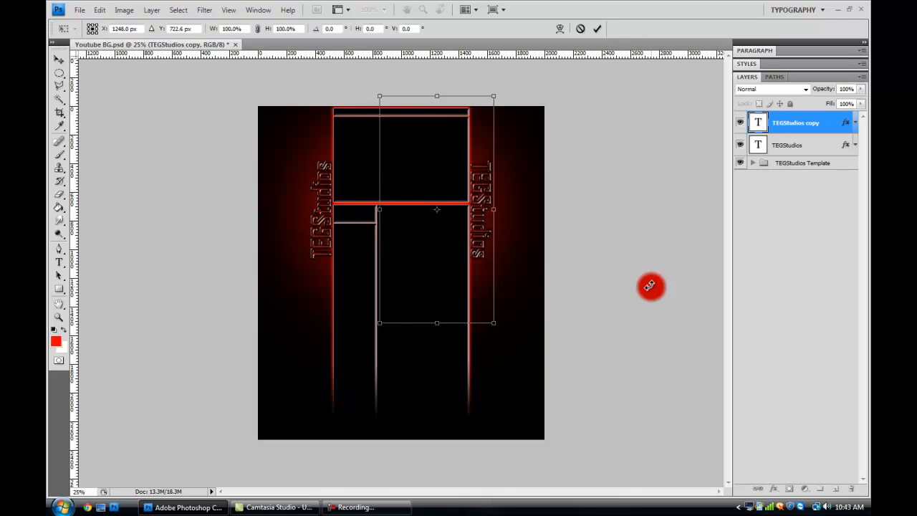
{"action": "key", "text": "Return"}
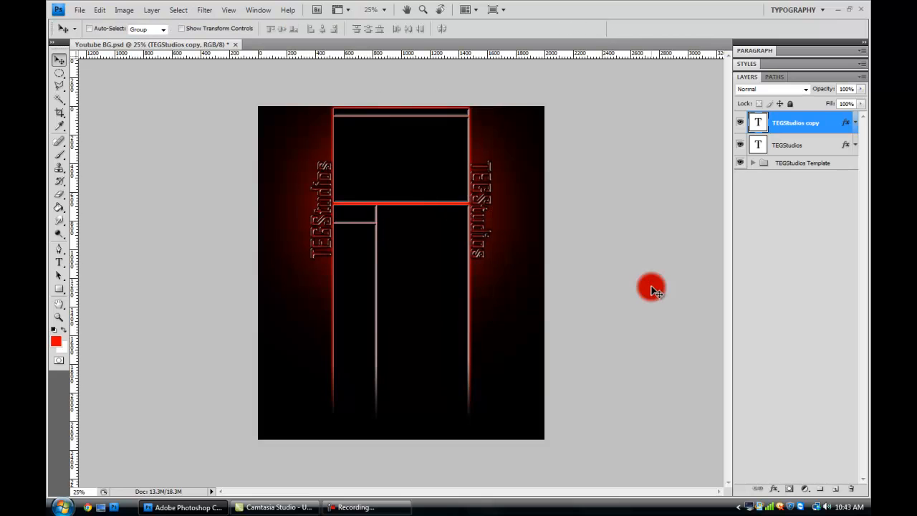
- Zoom in on the background to examine the two TEGStudios texts, the box modules and the red glow
{"action": "left_click", "coordinate": [68, 316]}
{"action": "left_click_drag", "start_coordinate": [242, 112], "coordinate": [546, 451]}
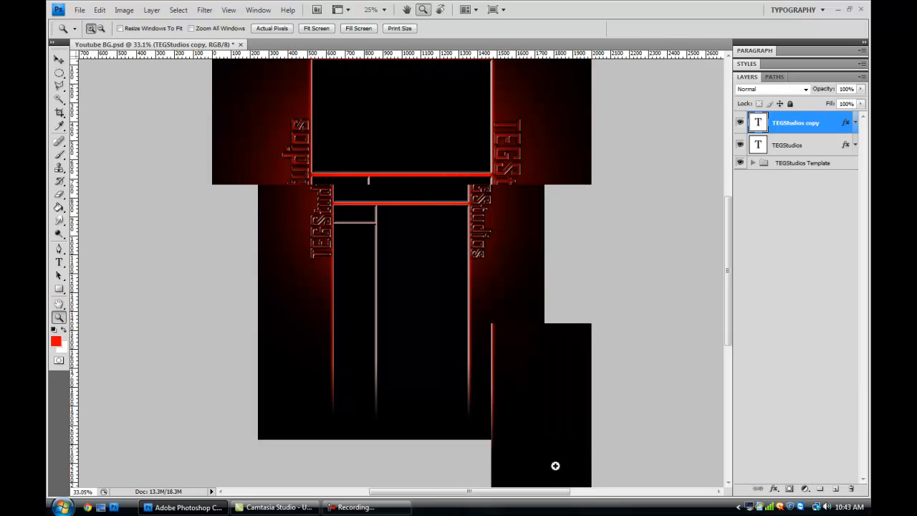
{"action": "scroll", "coordinate": [688, 412], "scroll_direction": "up", "scroll_amount": 2}
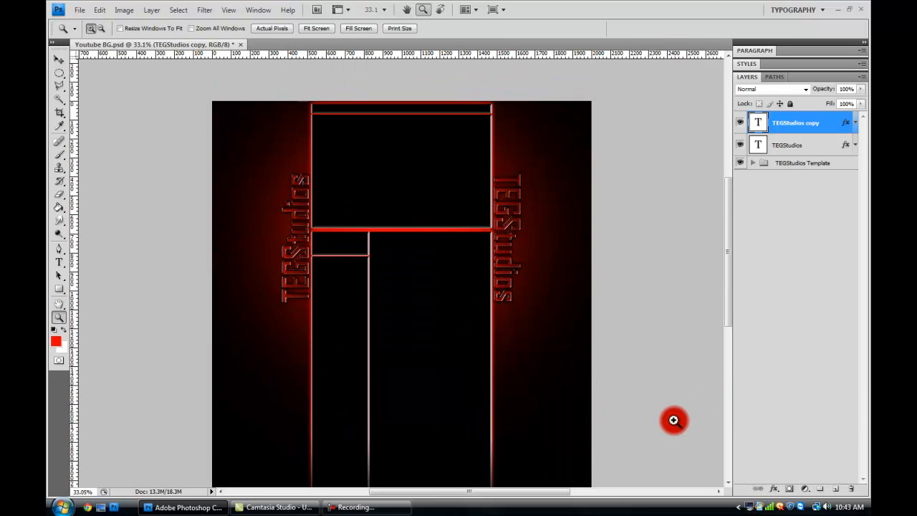
{"action": "scroll", "coordinate": [657, 389], "scroll_direction": "down", "scroll_amount": 1}
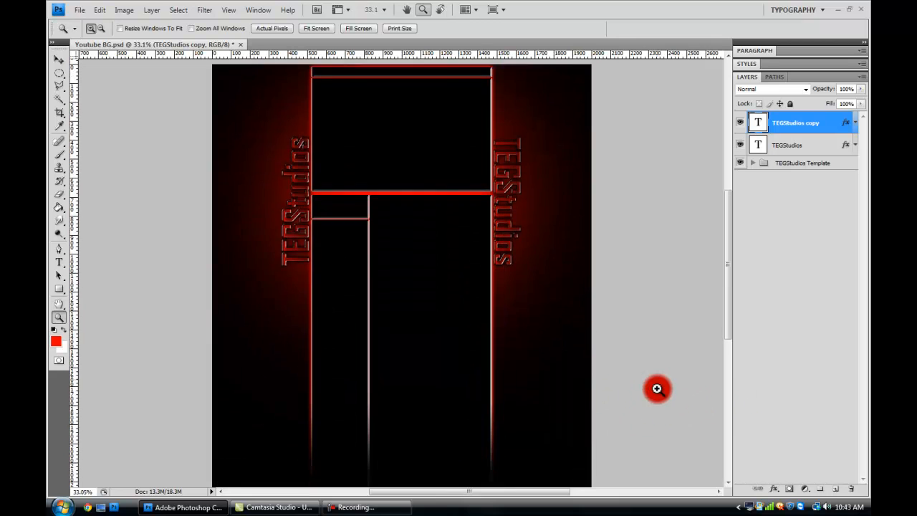
{"action": "scroll", "coordinate": [657, 388], "scroll_direction": "down", "scroll_amount": 1}
{"action": "scroll", "coordinate": [640, 395], "scroll_direction": "up", "scroll_amount": 2}
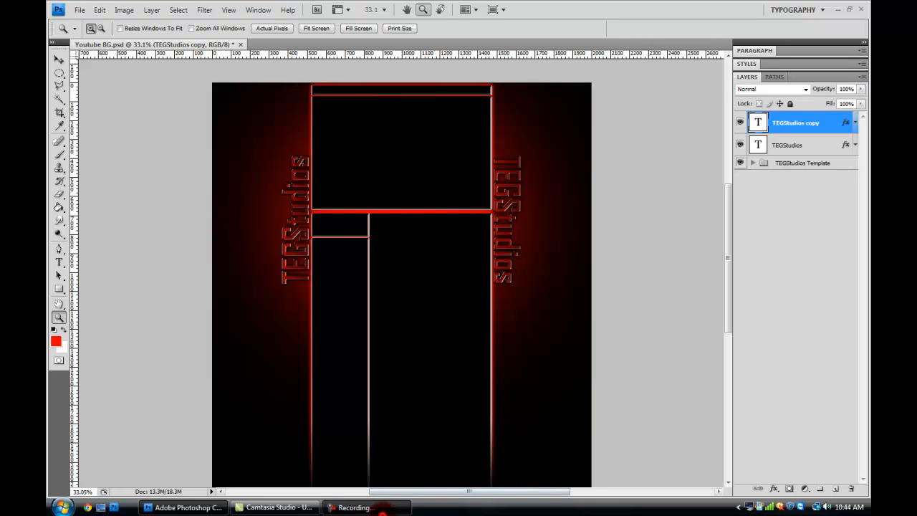
{"action": "left_click", "coordinate": [432, 511]}
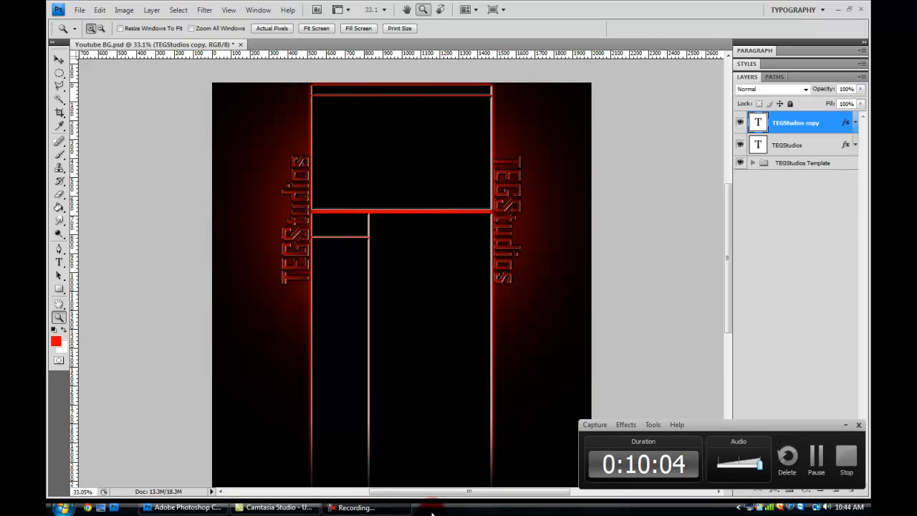